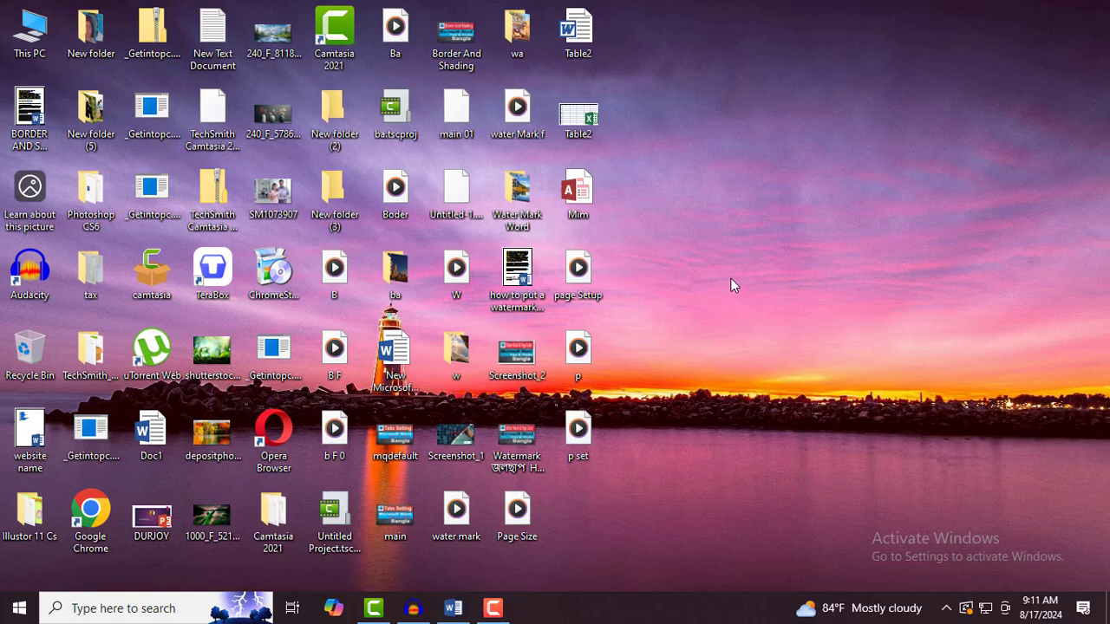
Step: Switch to Word and set the blank document's page size to A4, 8.27" x 11.69"
{"action": "left_click", "coordinate": [453, 608]}
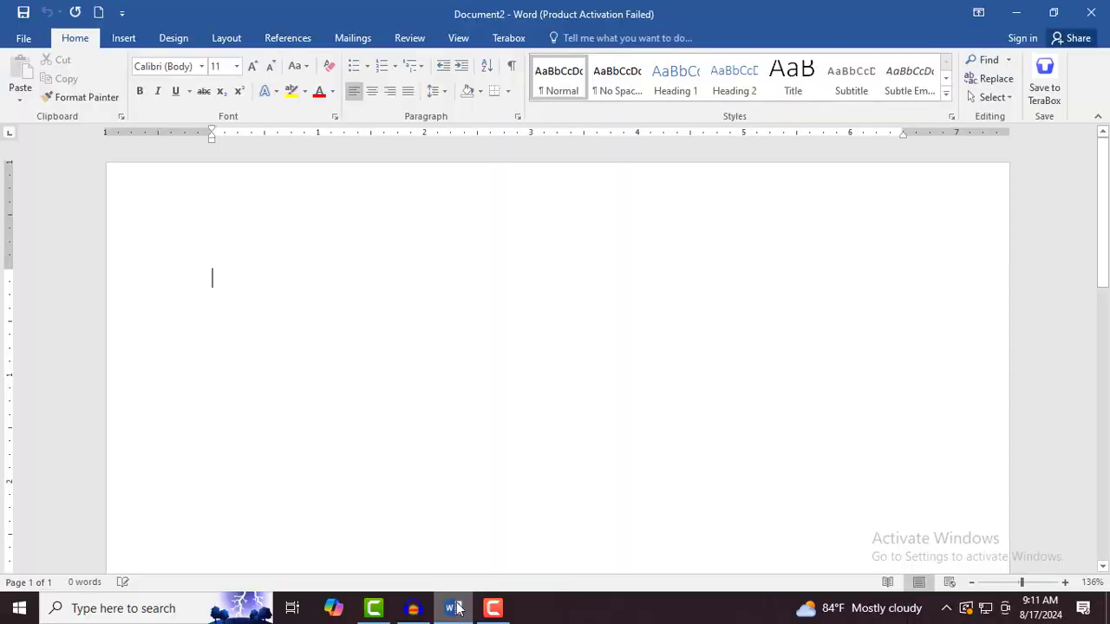
{"action": "left_click", "coordinate": [227, 41]}
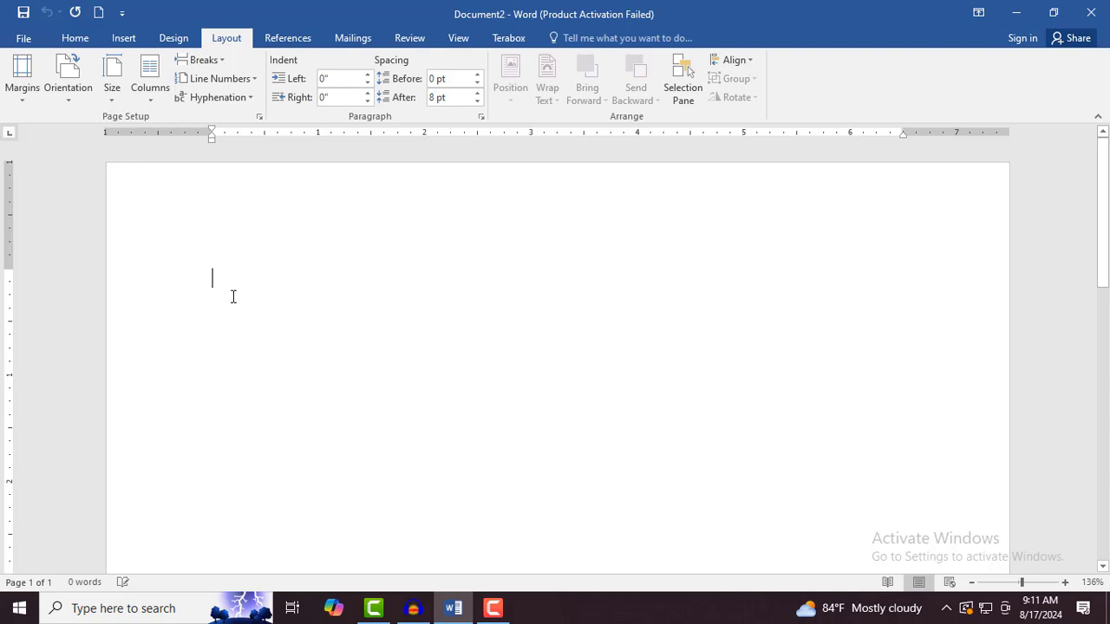
{"action": "key", "text": "alt"}
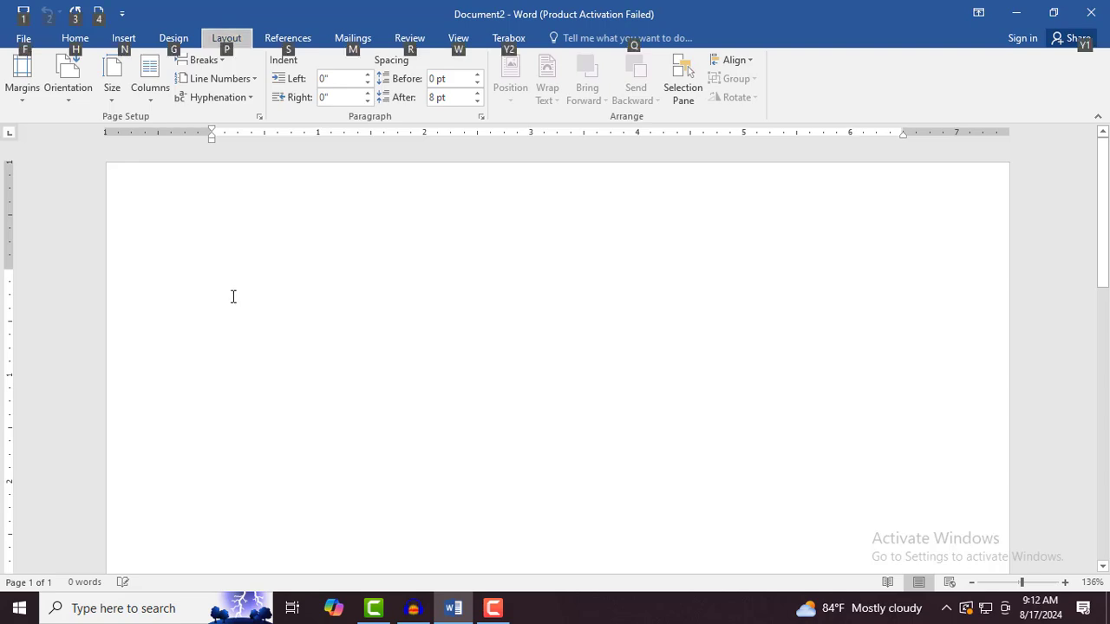
{"action": "key", "text": "p"}
{"action": "key", "text": "s"}
{"action": "key", "text": "z"}
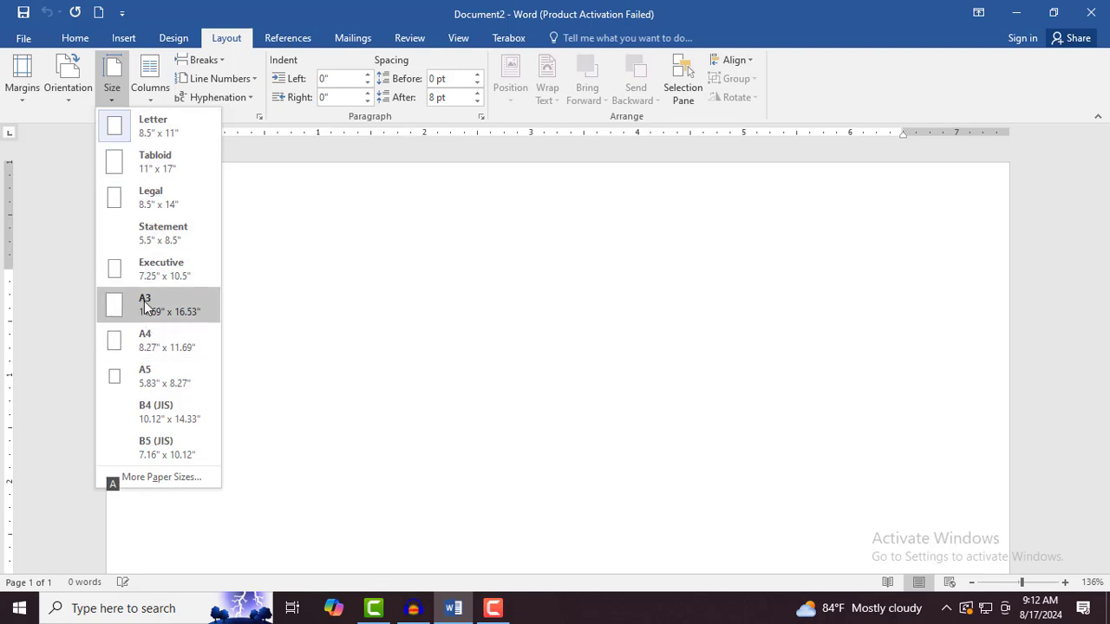
{"action": "left_click", "coordinate": [148, 345]}
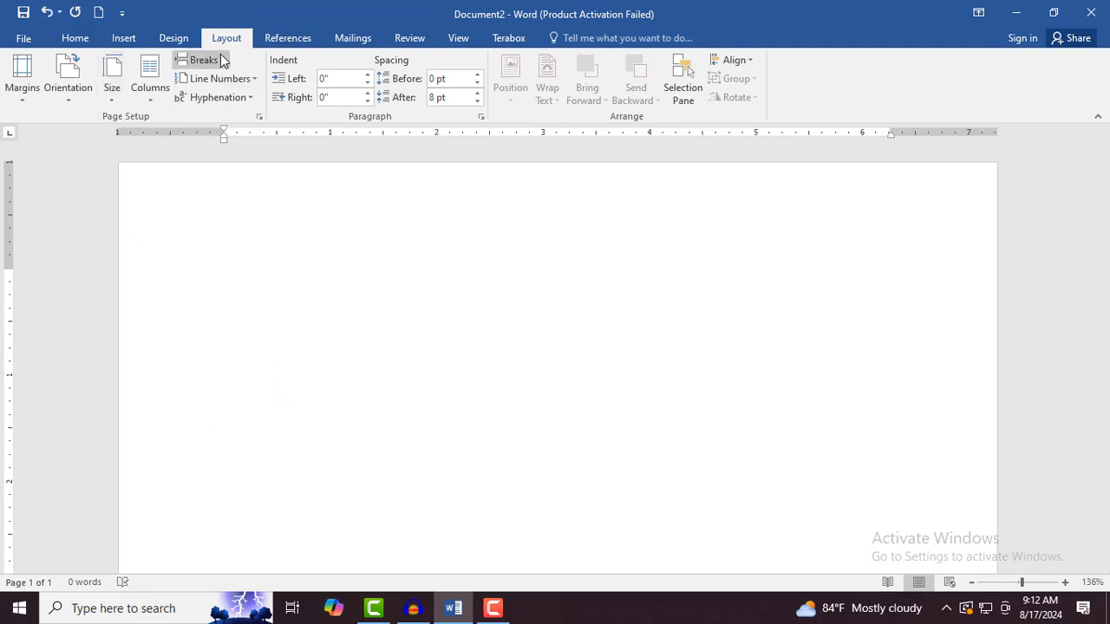
Step: Open the additional paper size settings for the document
{"action": "left_click", "coordinate": [116, 89]}
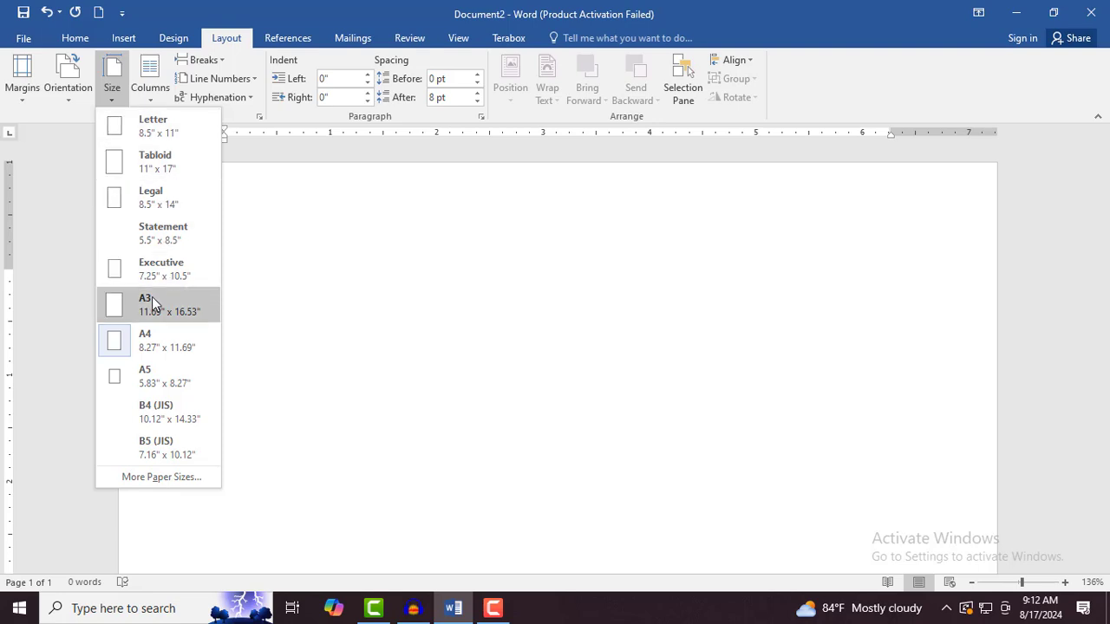
{"action": "left_click", "coordinate": [152, 478]}
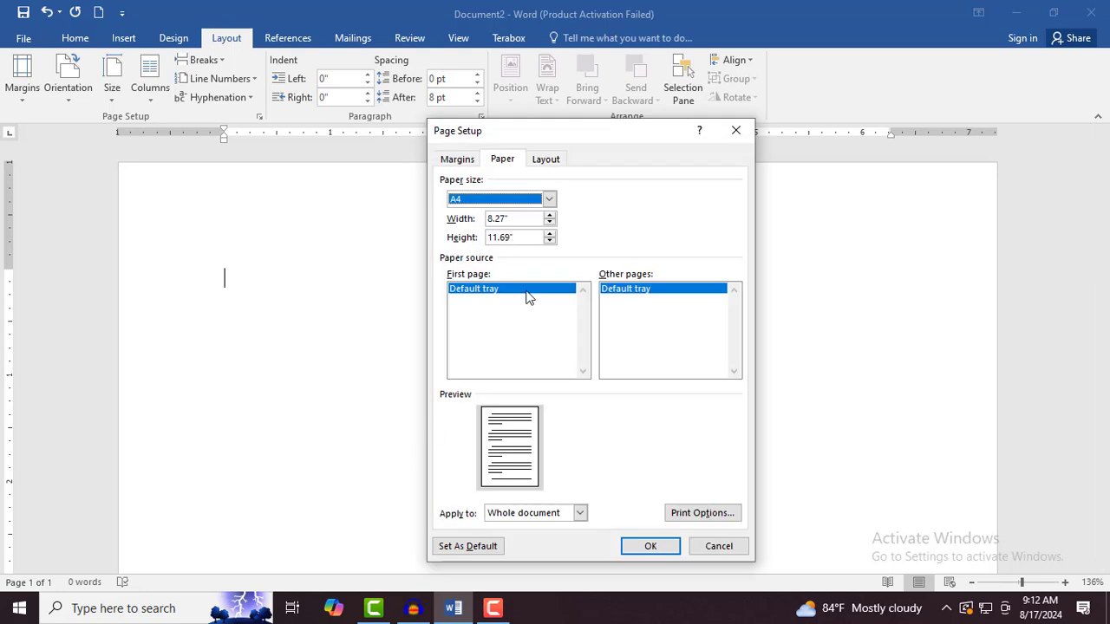
{"action": "left_click_drag", "start_coordinate": [579, 141], "coordinate": [478, 154]}
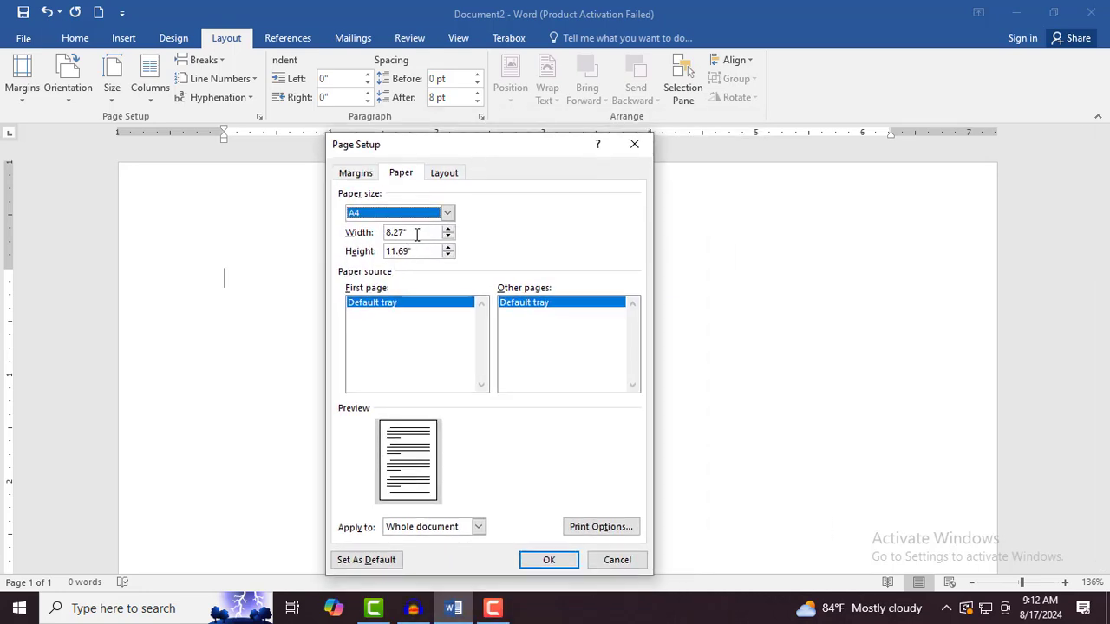
Step: Try stepping the paper width up to 9.5" and back down
{"action": "left_click_drag", "start_coordinate": [416, 235], "coordinate": [351, 237]}
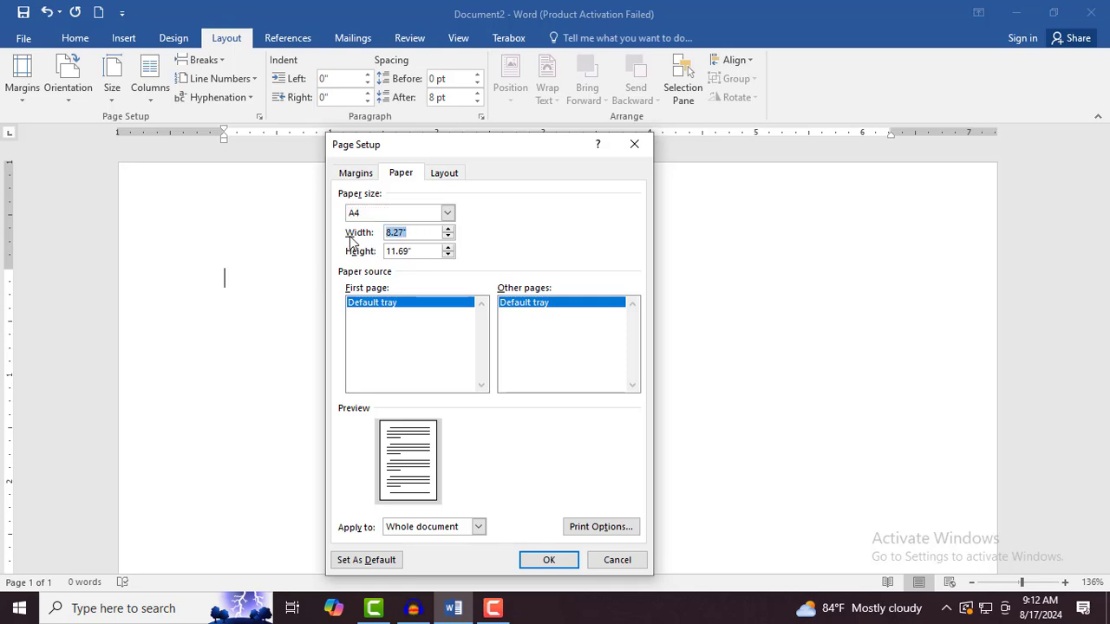
{"action": "left_click", "coordinate": [420, 234]}
{"action": "left_click", "coordinate": [449, 230]}
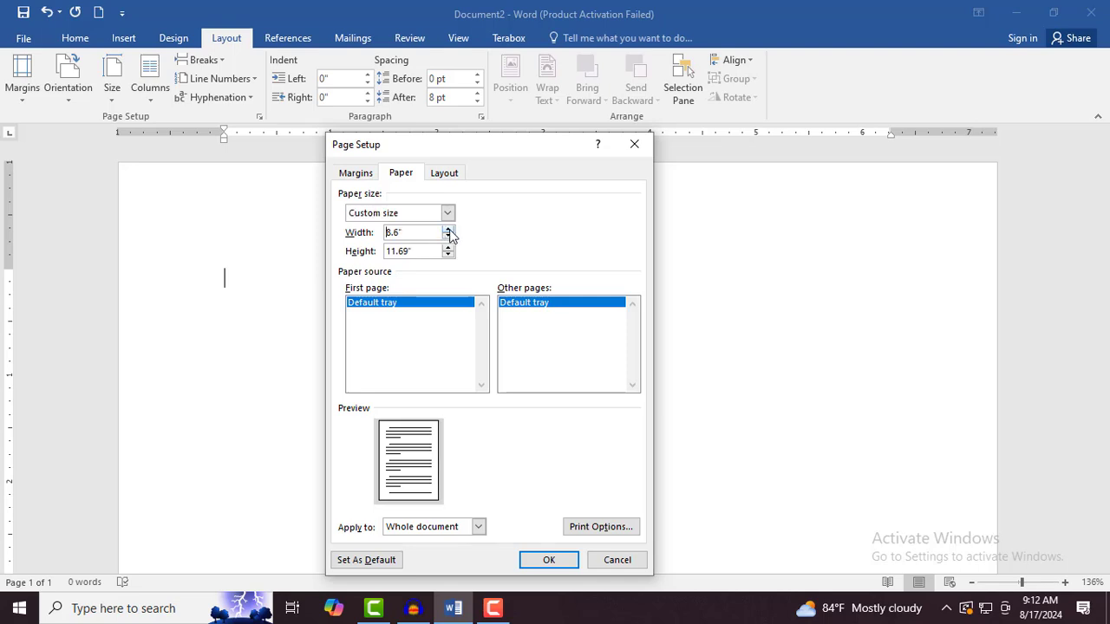
{"action": "left_click", "coordinate": [449, 231]}
{"action": "left_click", "coordinate": [450, 231]}
{"action": "left_click", "coordinate": [449, 231]}
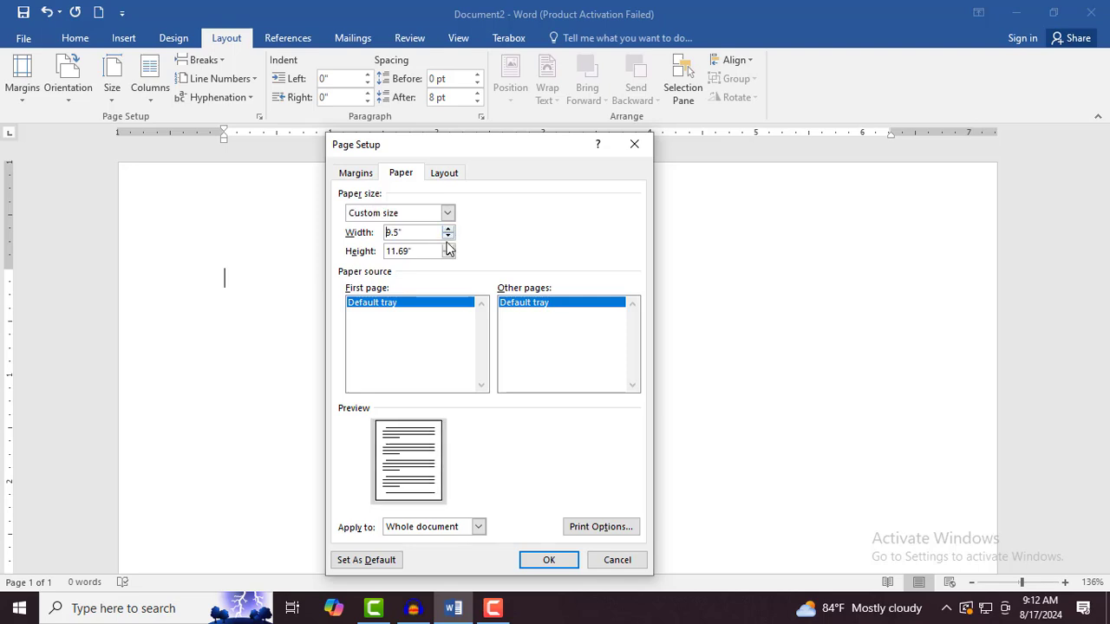
{"action": "left_click", "coordinate": [448, 245]}
{"action": "left_click", "coordinate": [447, 245]}
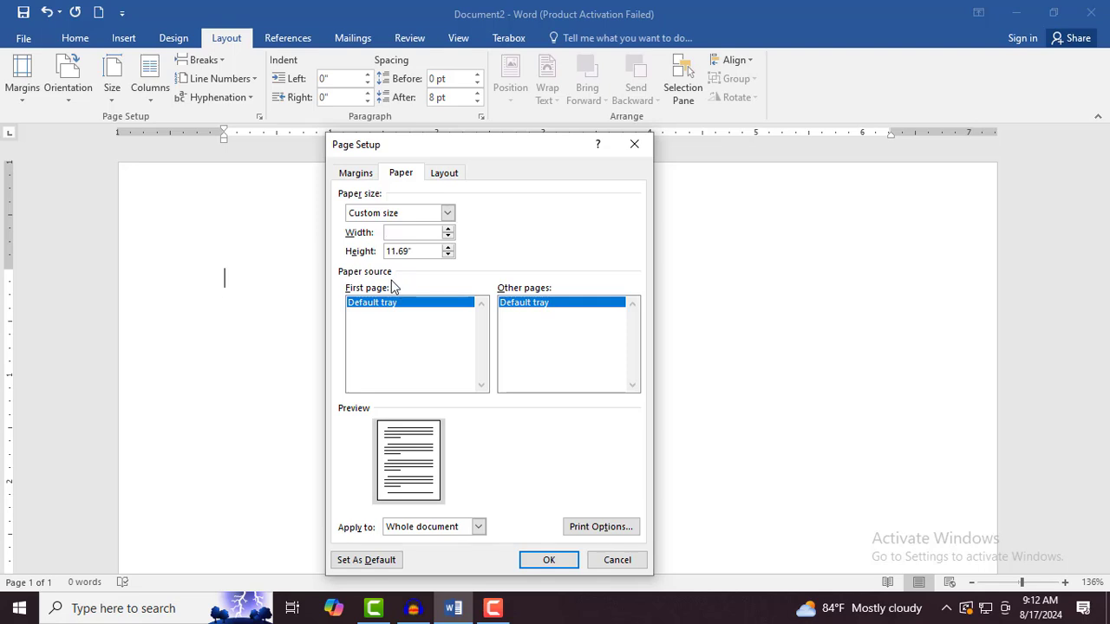
Step: Set the paper dimensions to a width of 7 inches and a height of 10 inches
{"action": "type", "text": "7"}
{"action": "double_click", "coordinate": [426, 250]}
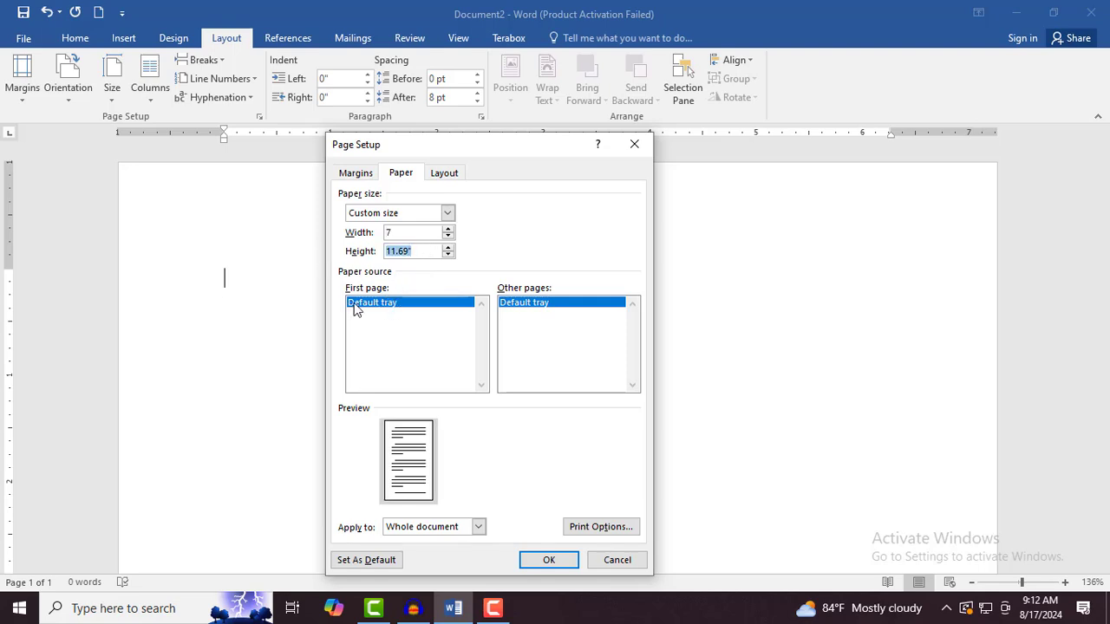
{"action": "type", "text": "10"}
{"action": "left_click", "coordinate": [412, 233]}
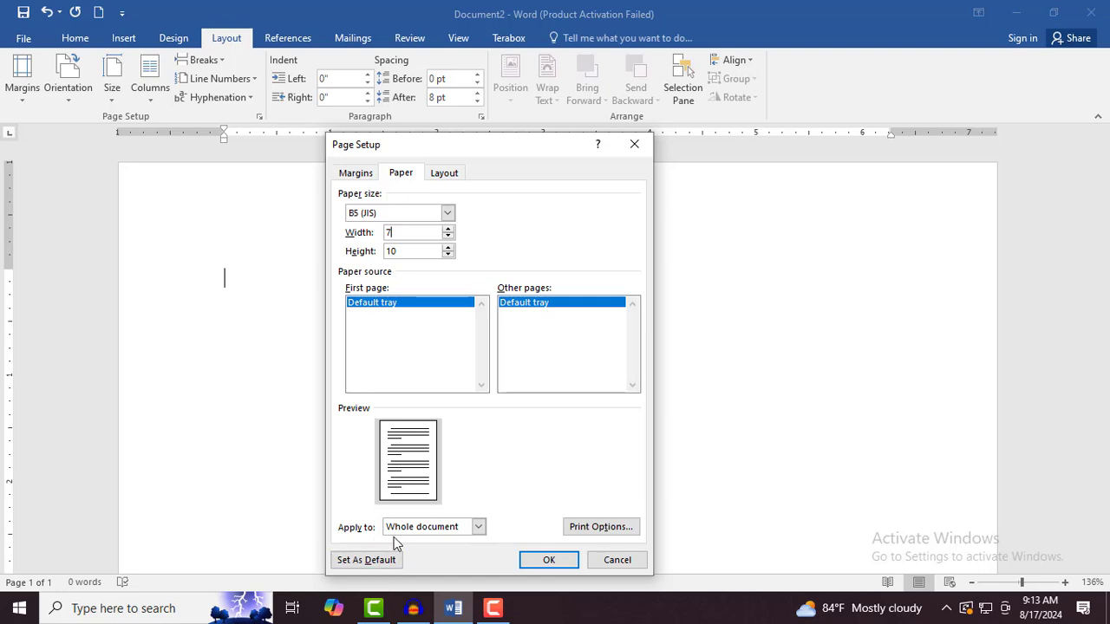
Step: Apply the paper size to the whole document and confirm the page setup
{"action": "left_click", "coordinate": [476, 526]}
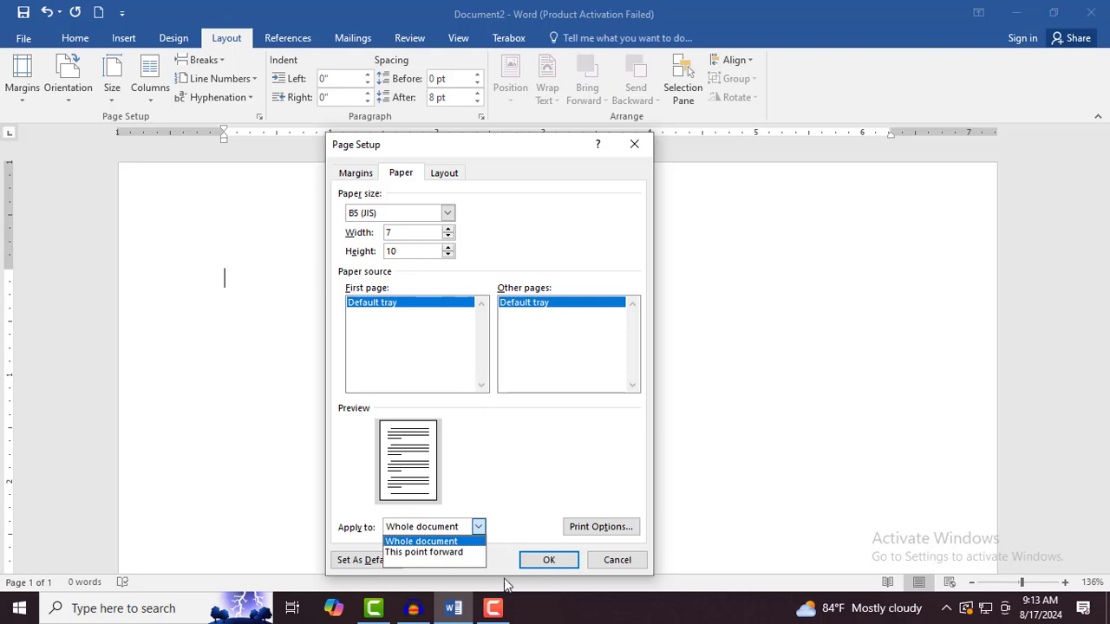
{"action": "left_click", "coordinate": [422, 541]}
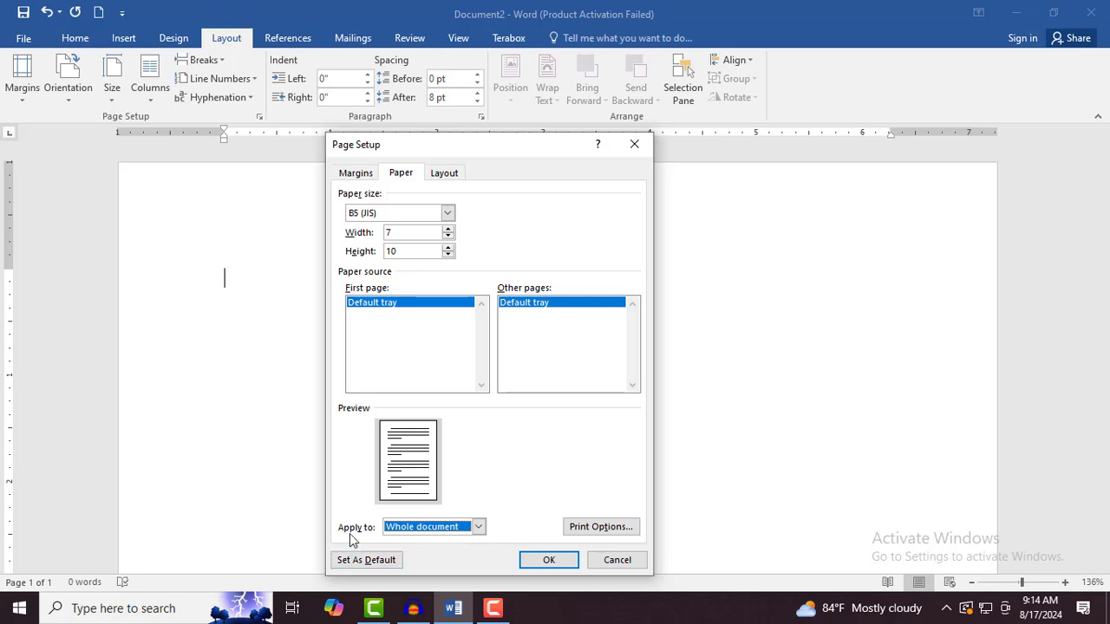
{"action": "left_click", "coordinate": [549, 562]}
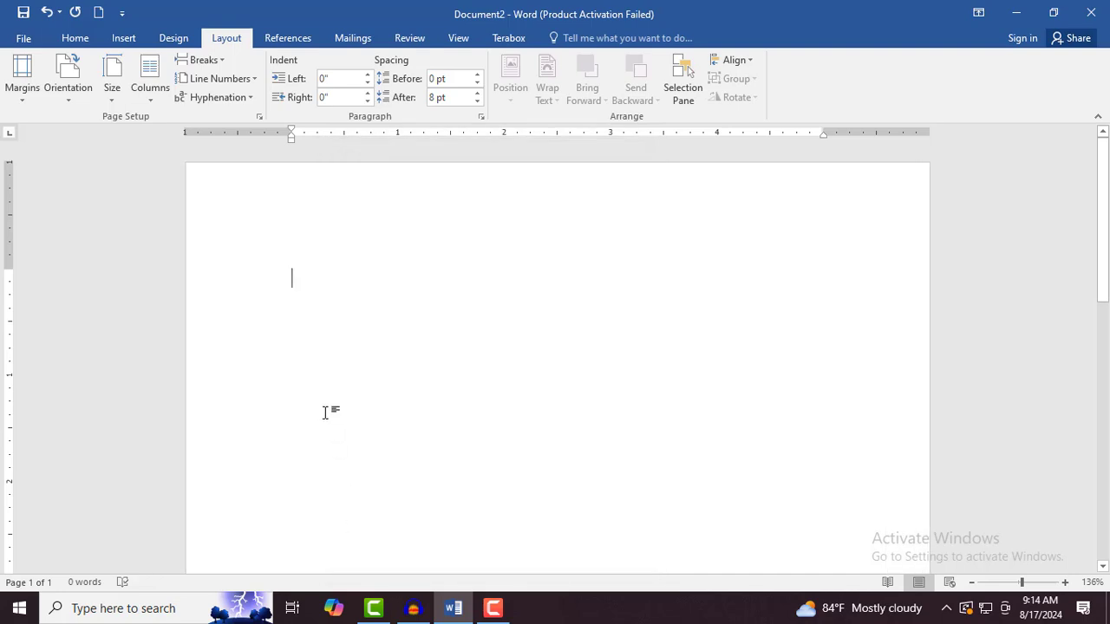
Step: Generate sample paragraphs on the first page with =Rand()
{"action": "type", "text": "="}
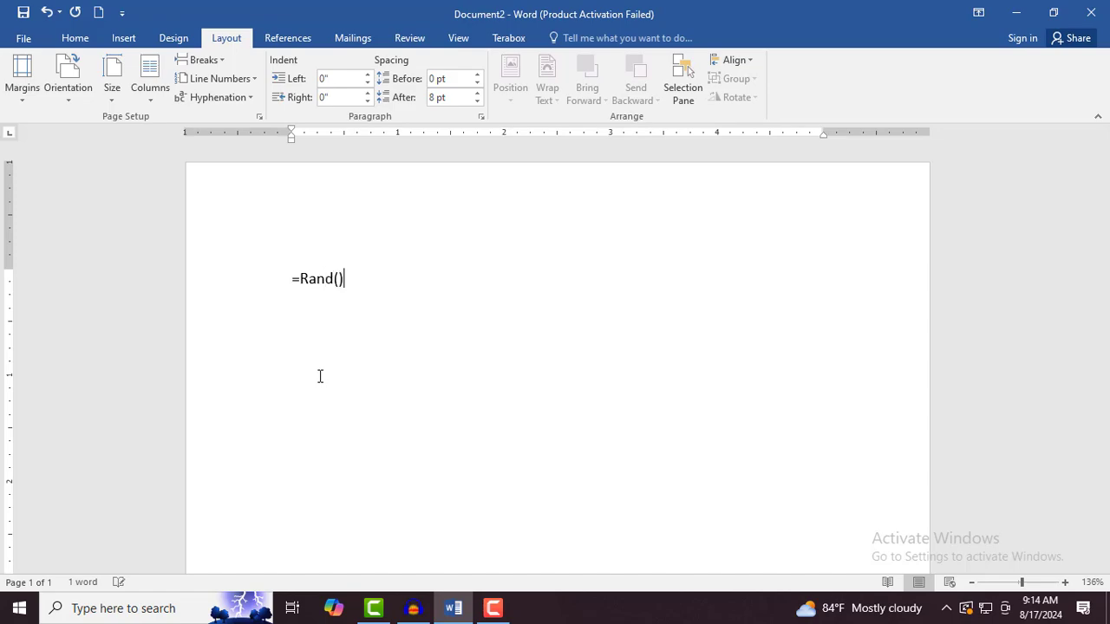
{"action": "type", "text": "Rand()"}
{"action": "key", "text": "Return"}
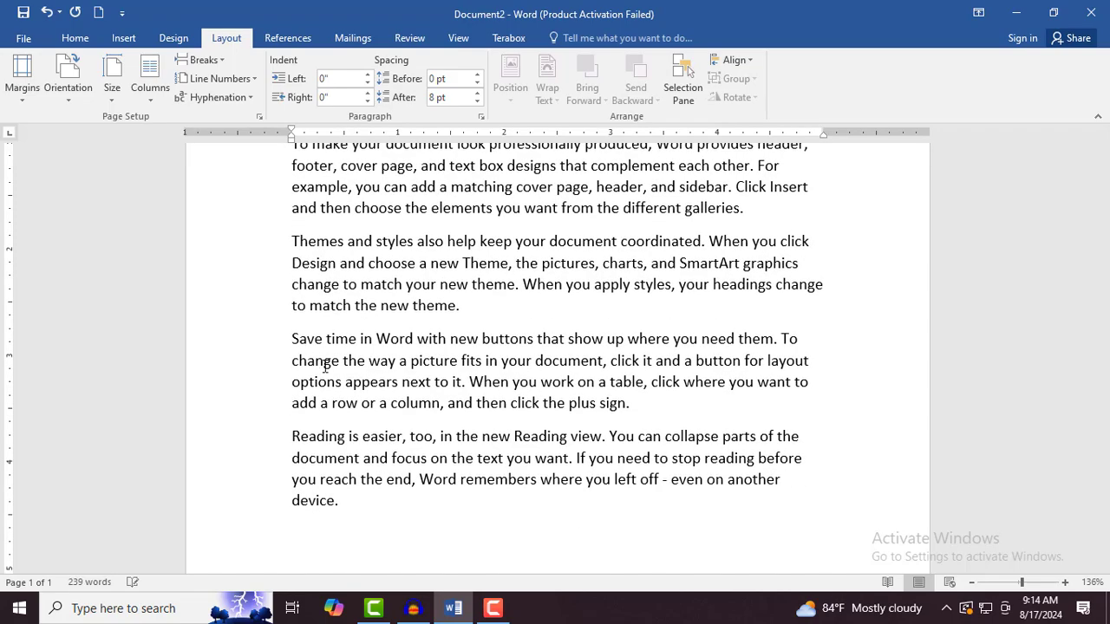
{"action": "scroll", "coordinate": [425, 370], "scroll_direction": "up", "scroll_amount": 3}
{"action": "scroll", "coordinate": [425, 371], "scroll_direction": "up", "scroll_amount": 1}
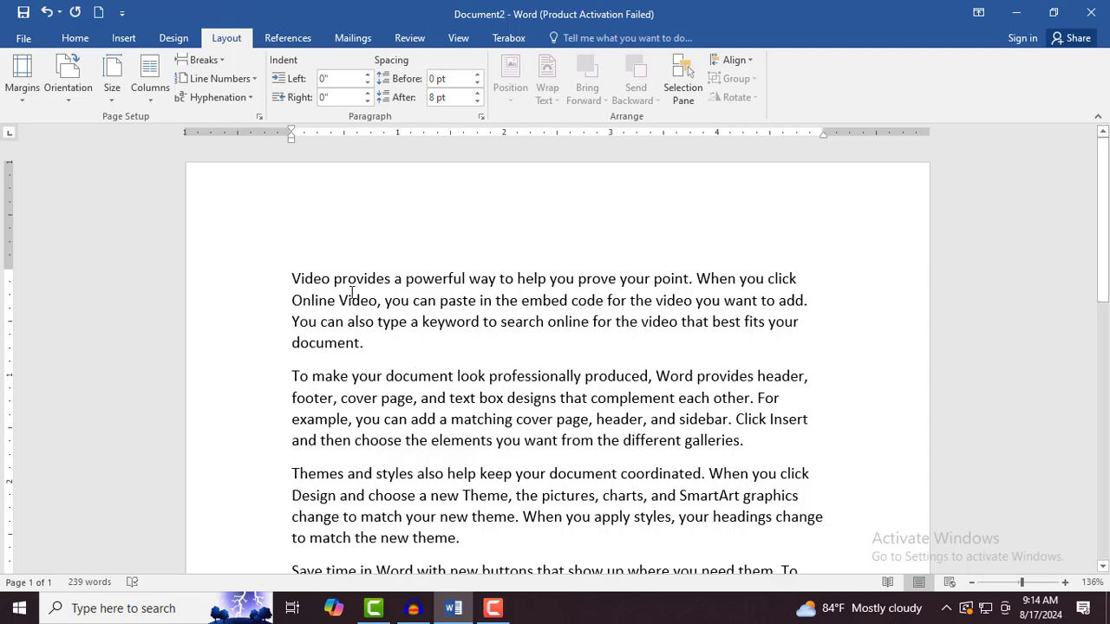
Step: Add blank lines after the sample text to reach a second page and enter the channel's name at its top
{"action": "scroll", "coordinate": [346, 438], "scroll_direction": "down", "scroll_amount": 6}
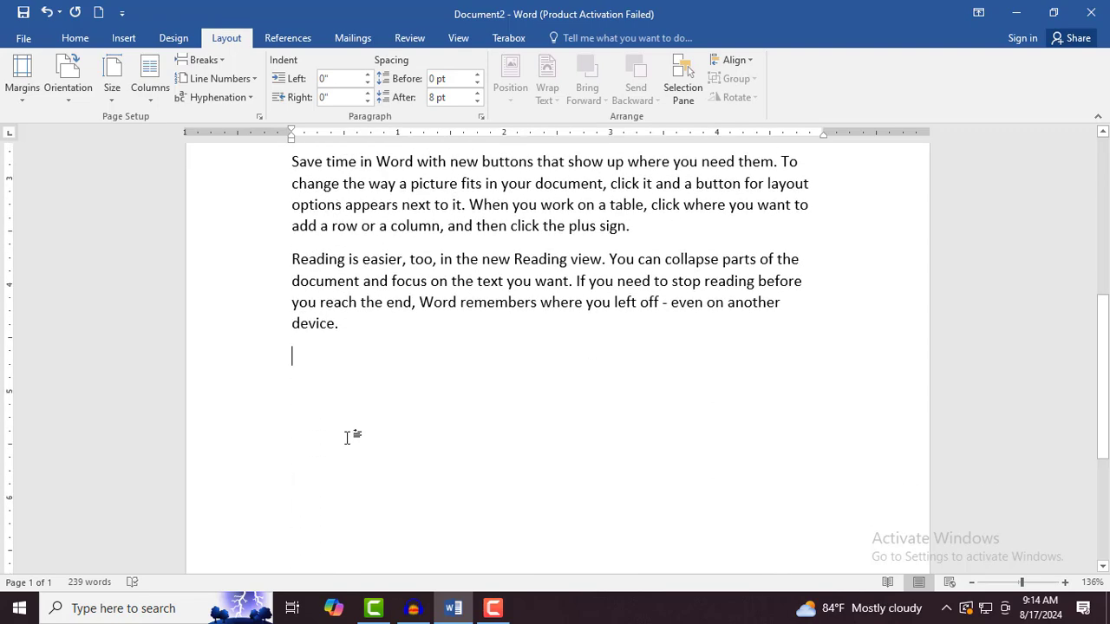
{"action": "key", "text": "Return"}
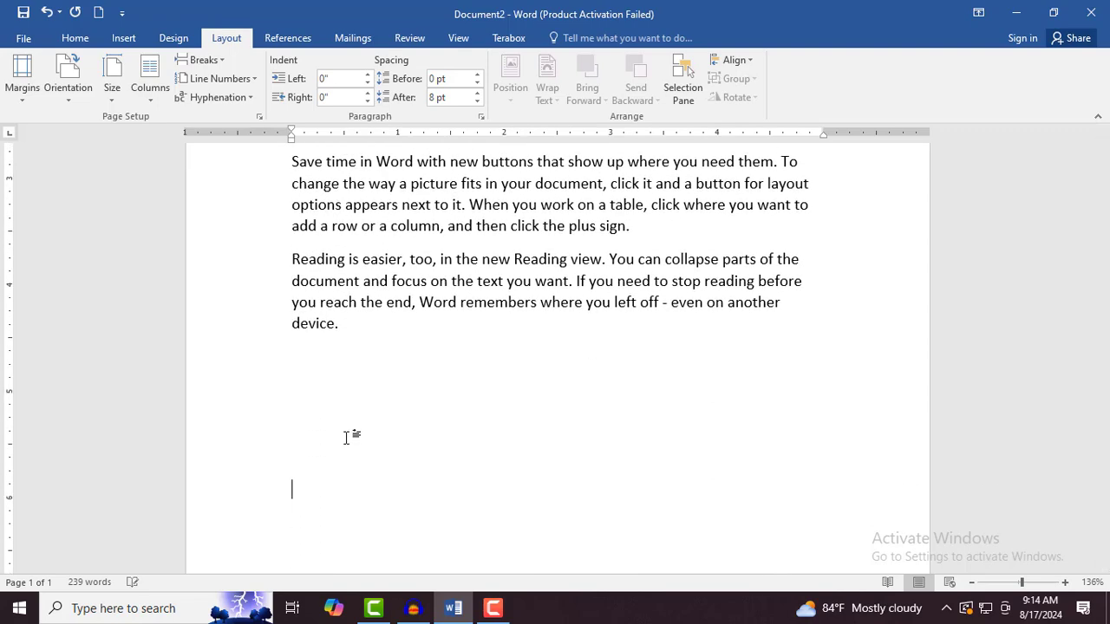
{"action": "key", "text": "Return"}
{"action": "key", "text": "Return"}
{"action": "key", "text": "Return"}
{"action": "key", "text": "Return"}
{"action": "key", "text": "Return"}
{"action": "key", "text": "Return"}
{"action": "key", "text": "Return"}
{"action": "key", "text": "Return"}
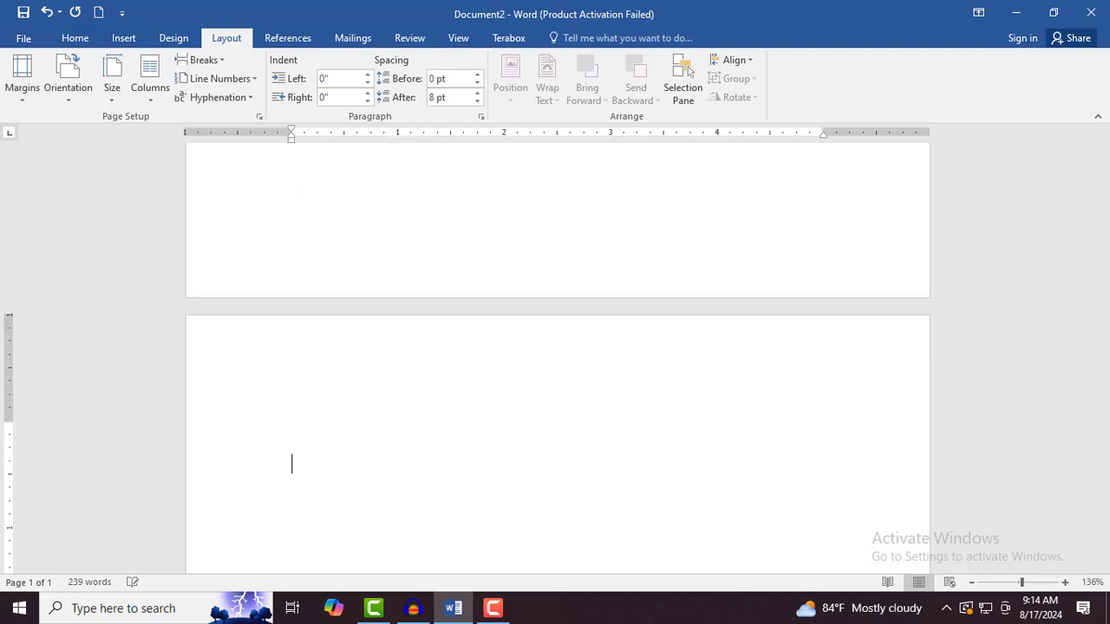
{"action": "key", "text": "BackSpace"}
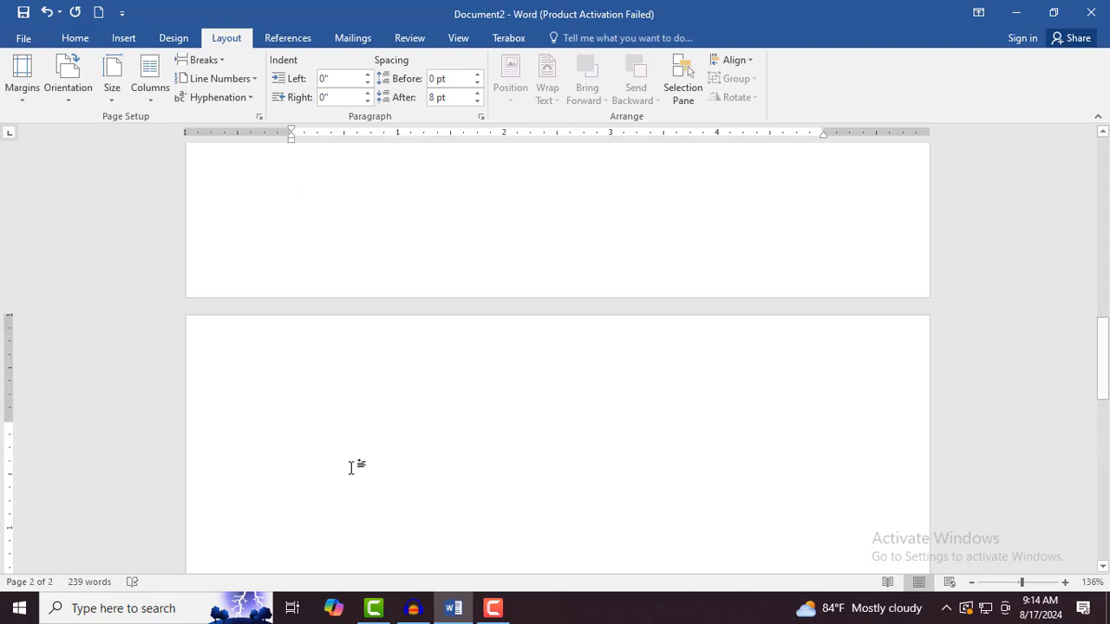
{"action": "type", "text": "Bi"}
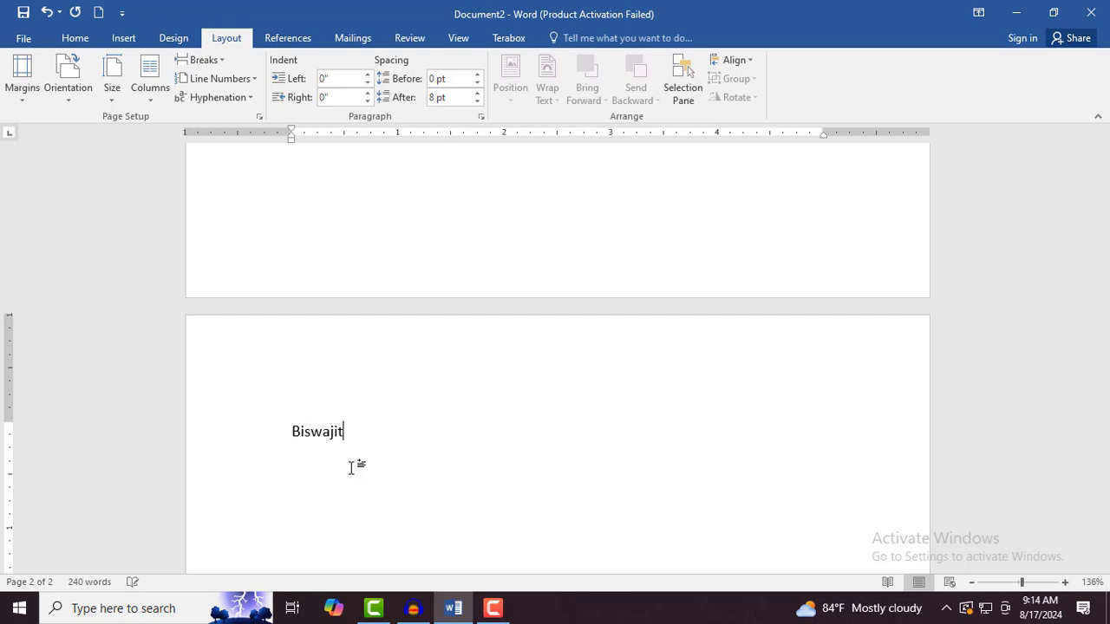
{"action": "type", "text": "swajit It"}
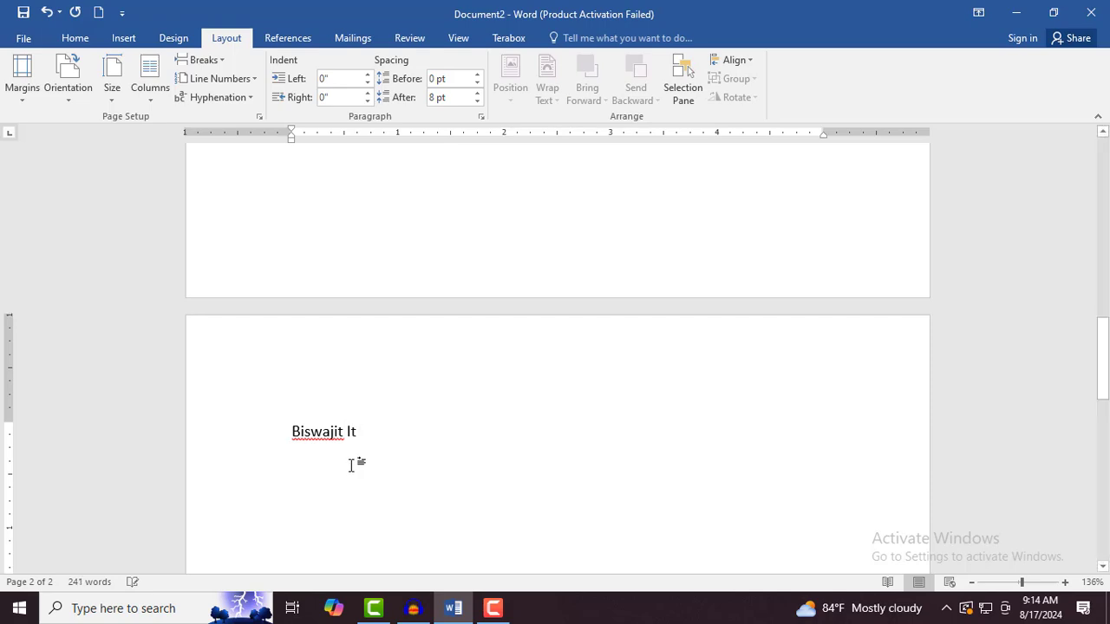
Step: Zoom the document out to 46% and look over both pages
{"action": "scroll", "coordinate": [437, 484], "scroll_direction": "up", "scroll_amount": 8}
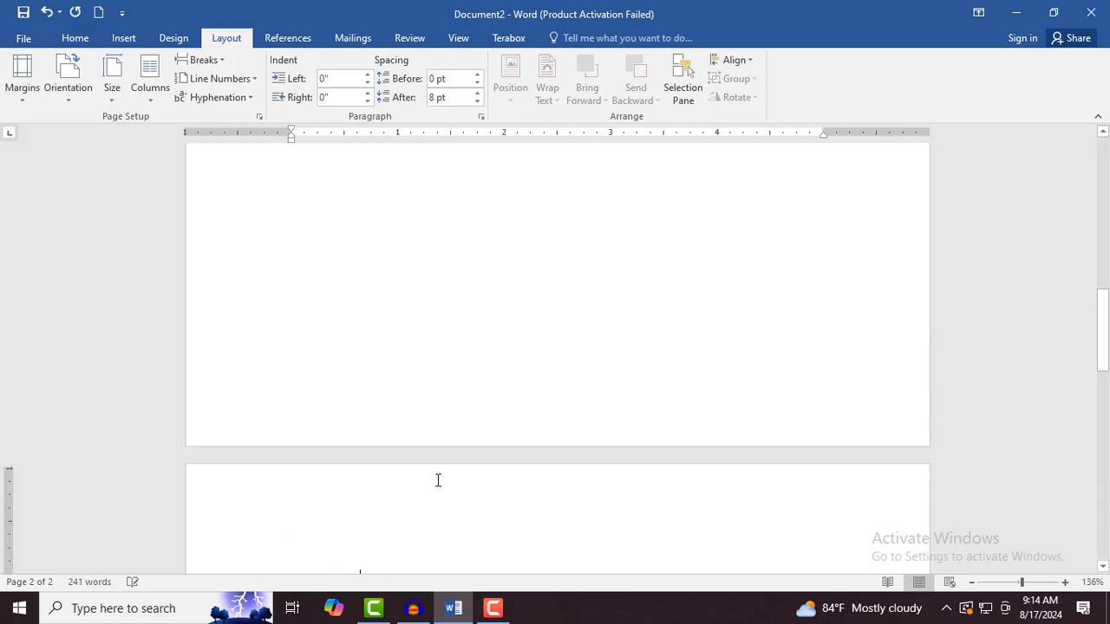
{"action": "scroll", "coordinate": [389, 498], "scroll_direction": "down", "scroll_amount": 8}
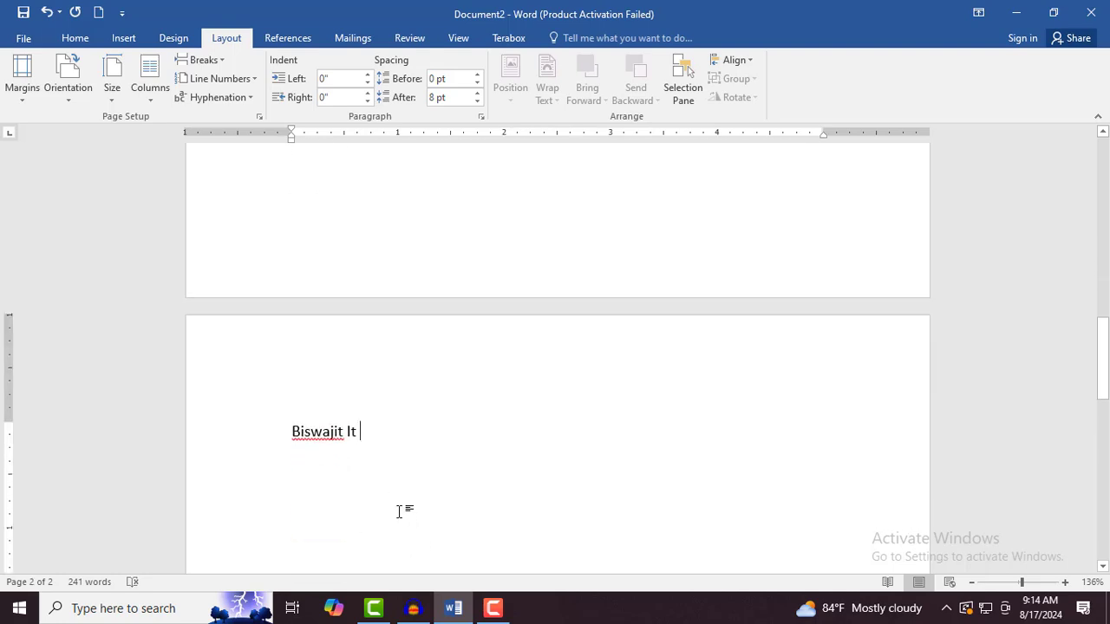
{"action": "scroll", "coordinate": [462, 519], "scroll_direction": "up", "scroll_amount": 8}
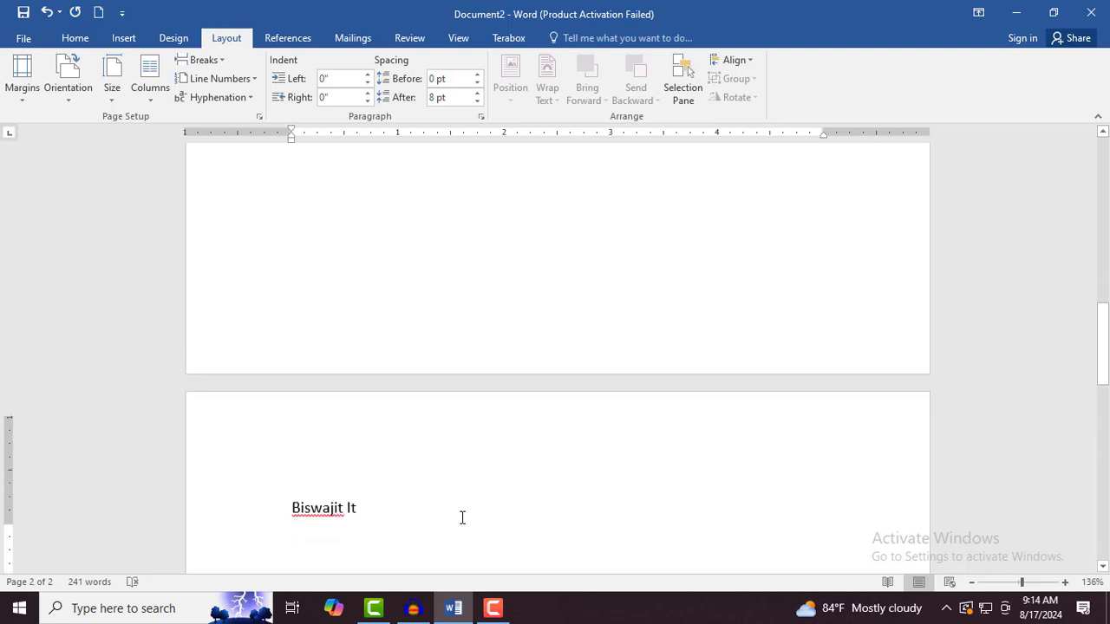
{"action": "scroll", "coordinate": [463, 499], "scroll_direction": "down", "scroll_amount": 2, "text": "ctrl"}
{"action": "scroll", "coordinate": [463, 493], "scroll_direction": "down", "scroll_amount": 7, "text": "ctrl"}
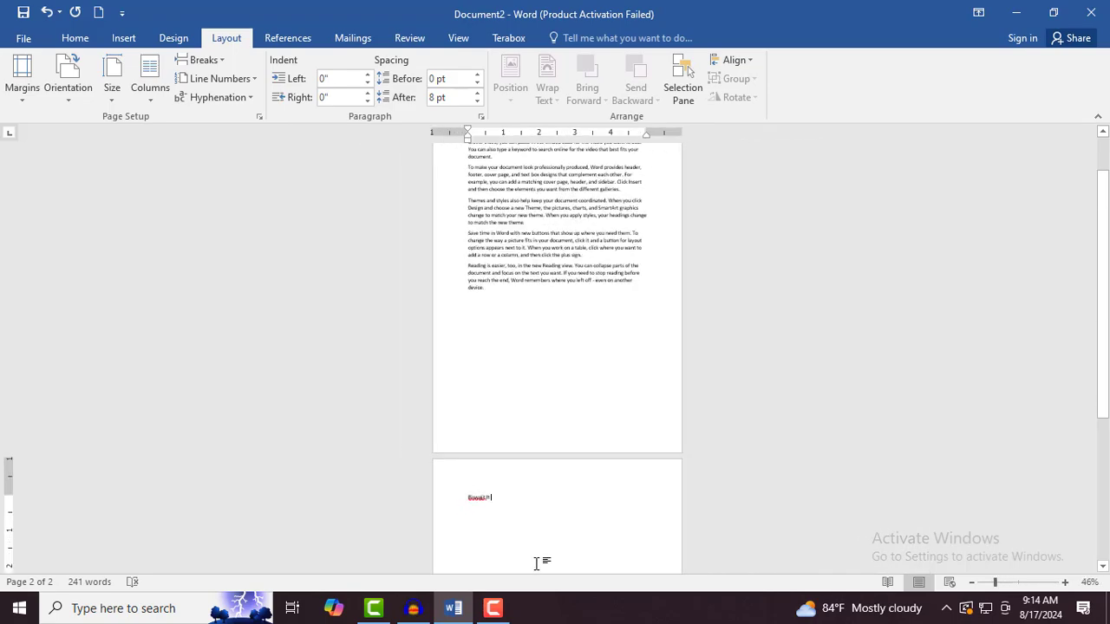
{"action": "scroll", "coordinate": [481, 312], "scroll_direction": "down", "scroll_amount": 1}
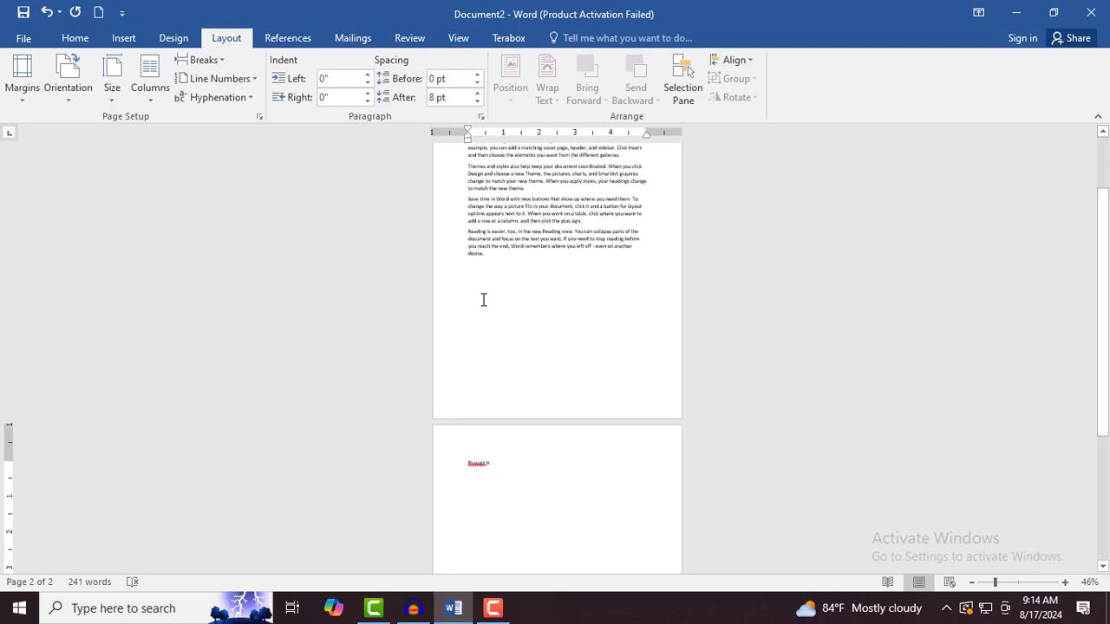
Step: Add blank lines to reach a third page and fill it with sample paragraphs using =Rand()
{"action": "left_click", "coordinate": [535, 354]}
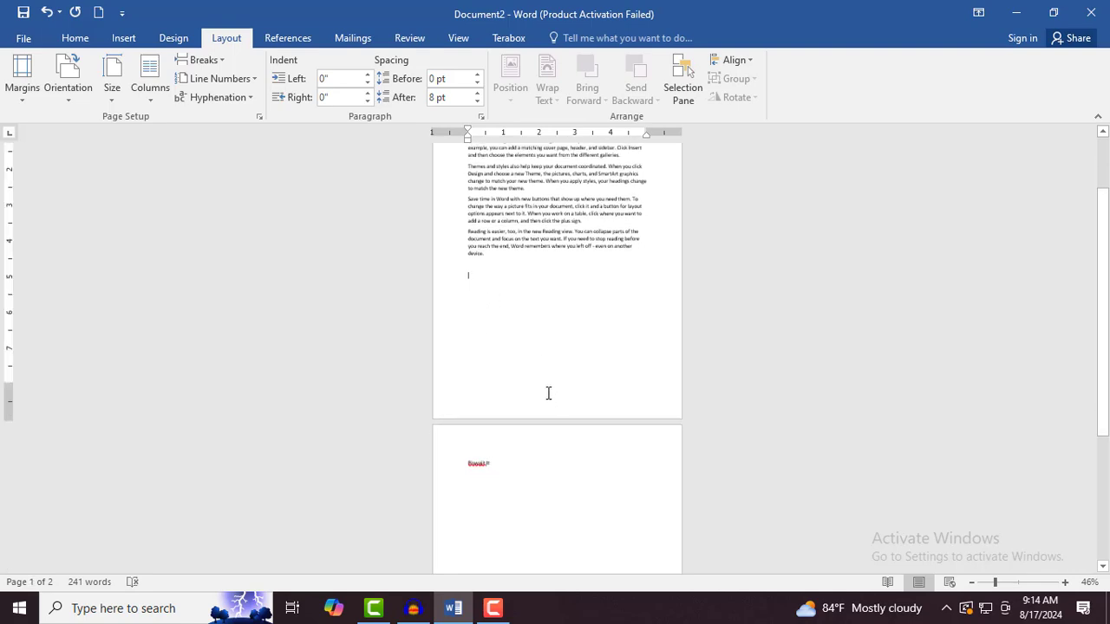
{"action": "key", "text": "Return"}
{"action": "key", "text": "Return"}
{"action": "key", "text": "Return"}
{"action": "key", "text": "BackSpace"}
{"action": "key", "text": "BackSpace"}
{"action": "scroll", "coordinate": [523, 555], "scroll_direction": "down", "scroll_amount": 5}
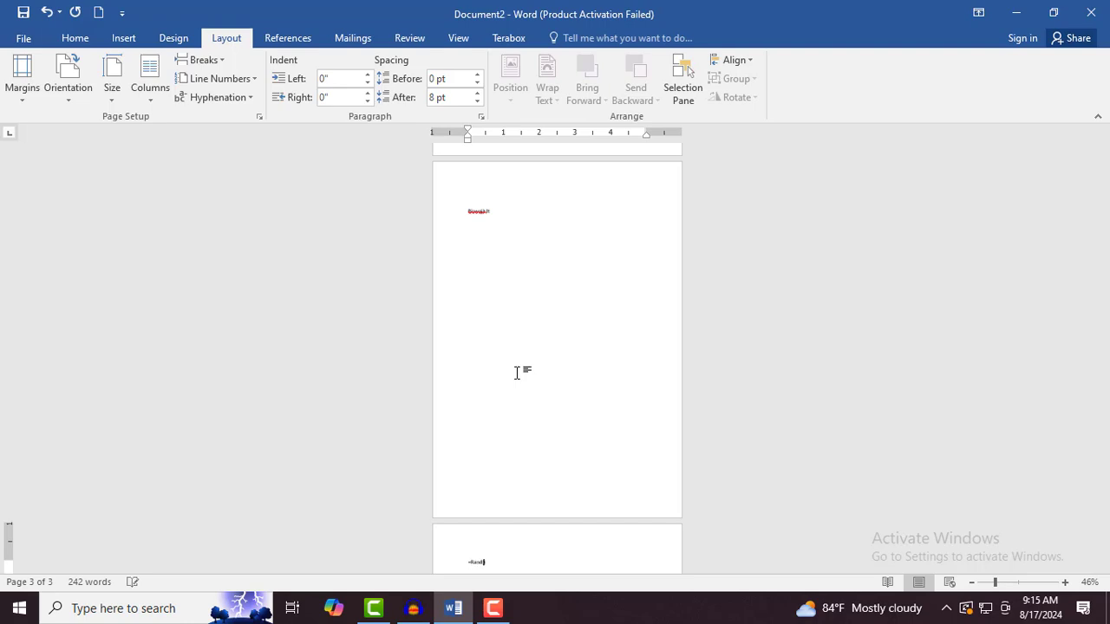
{"action": "key", "text": "Return"}
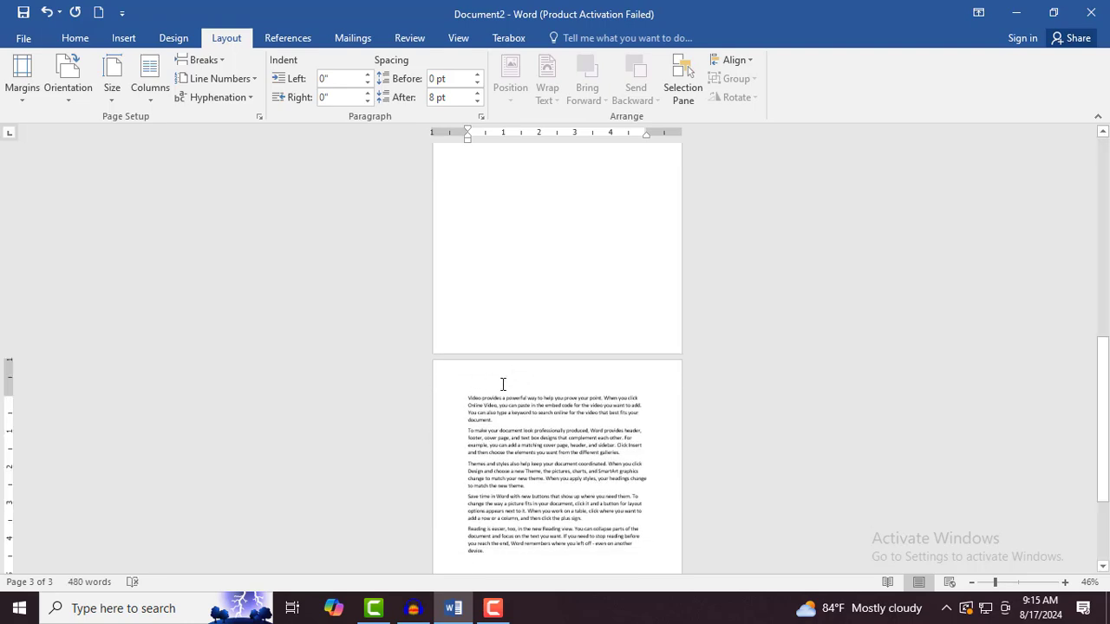
{"action": "scroll", "coordinate": [572, 367], "scroll_direction": "up", "scroll_amount": 2}
{"action": "scroll", "coordinate": [568, 360], "scroll_direction": "up", "scroll_amount": 2}
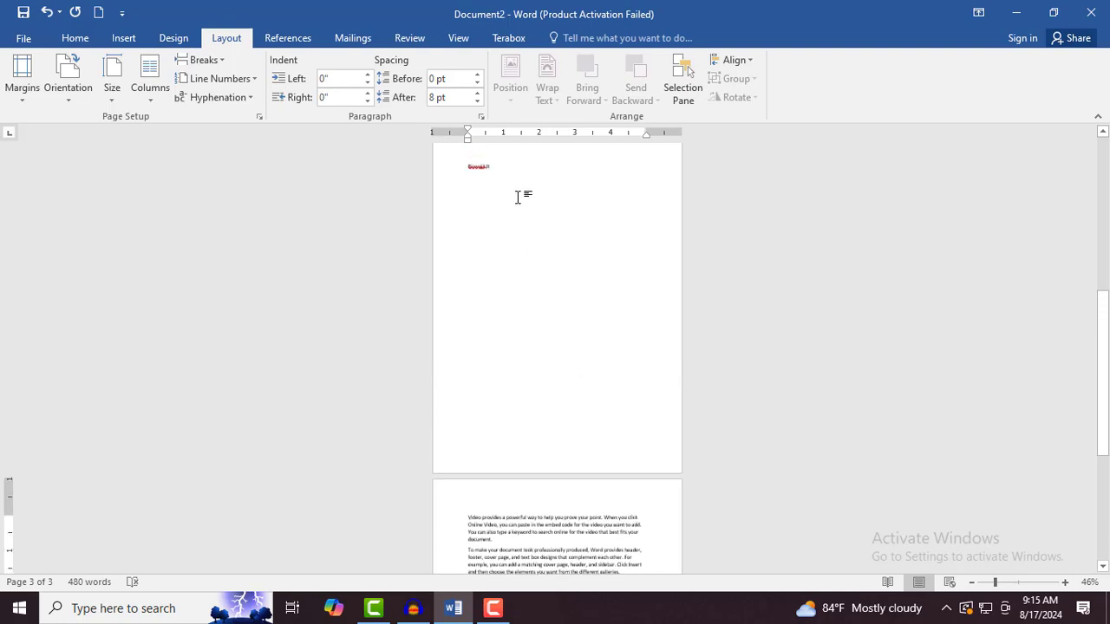
Step: Insert seven blank lines above the channel's name on page two to move it down the page
{"action": "left_click", "coordinate": [513, 162]}
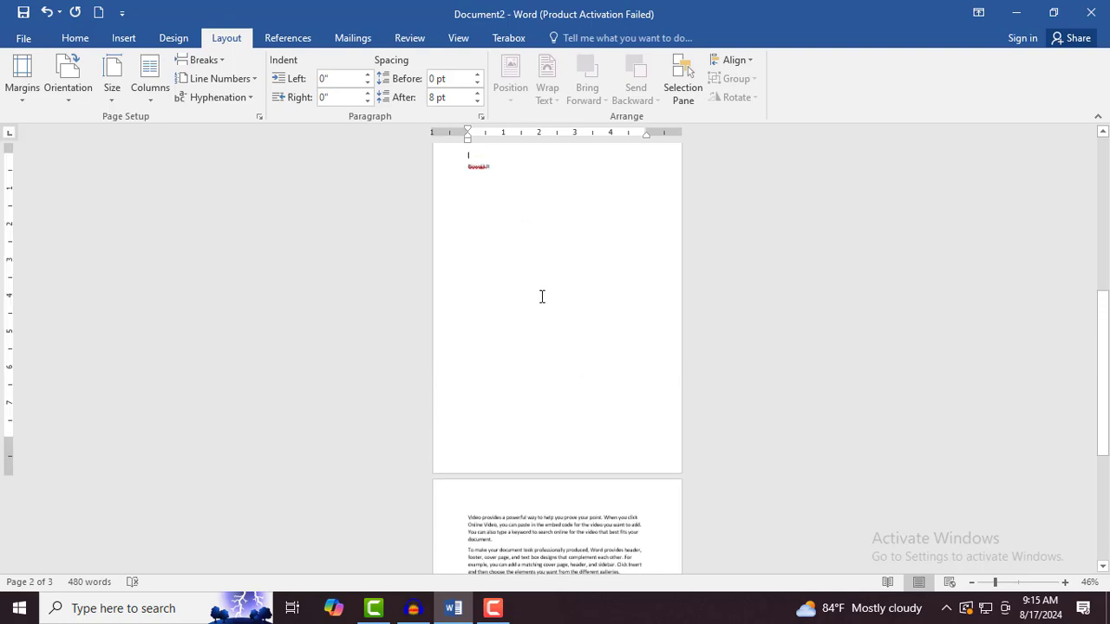
{"action": "key", "text": "Return"}
{"action": "key", "text": "Return"}
{"action": "key", "text": "Return"}
{"action": "key", "text": "Return"}
{"action": "key", "text": "Return"}
{"action": "key", "text": "Return"}
{"action": "key", "text": "Return"}
{"action": "scroll", "coordinate": [538, 550], "scroll_direction": "down", "scroll_amount": 1}
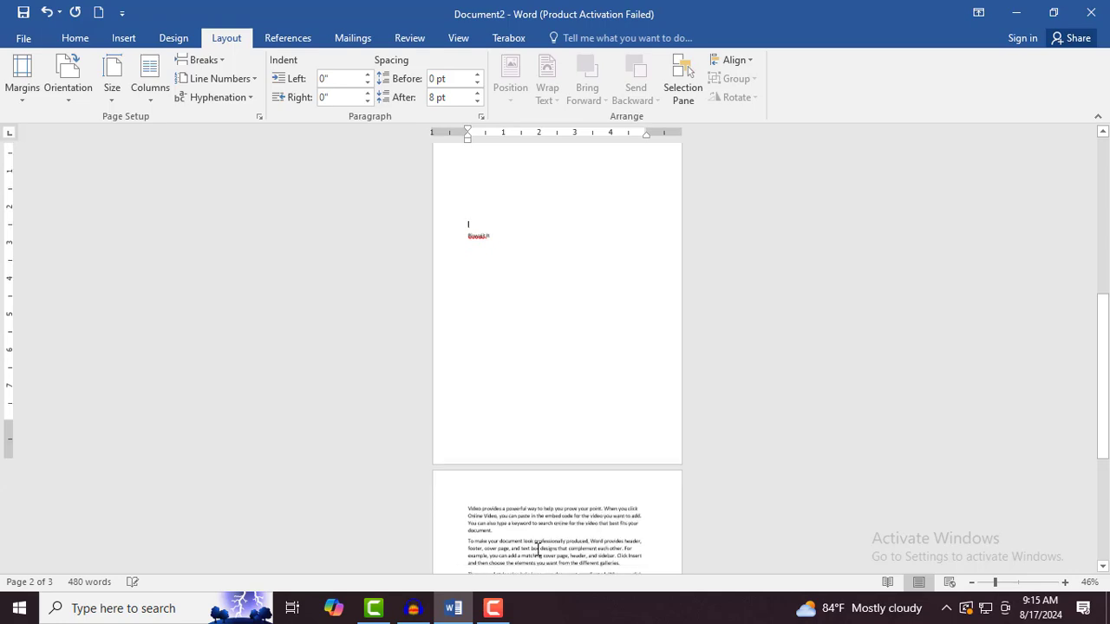
{"action": "scroll", "coordinate": [524, 485], "scroll_direction": "down", "scroll_amount": 3}
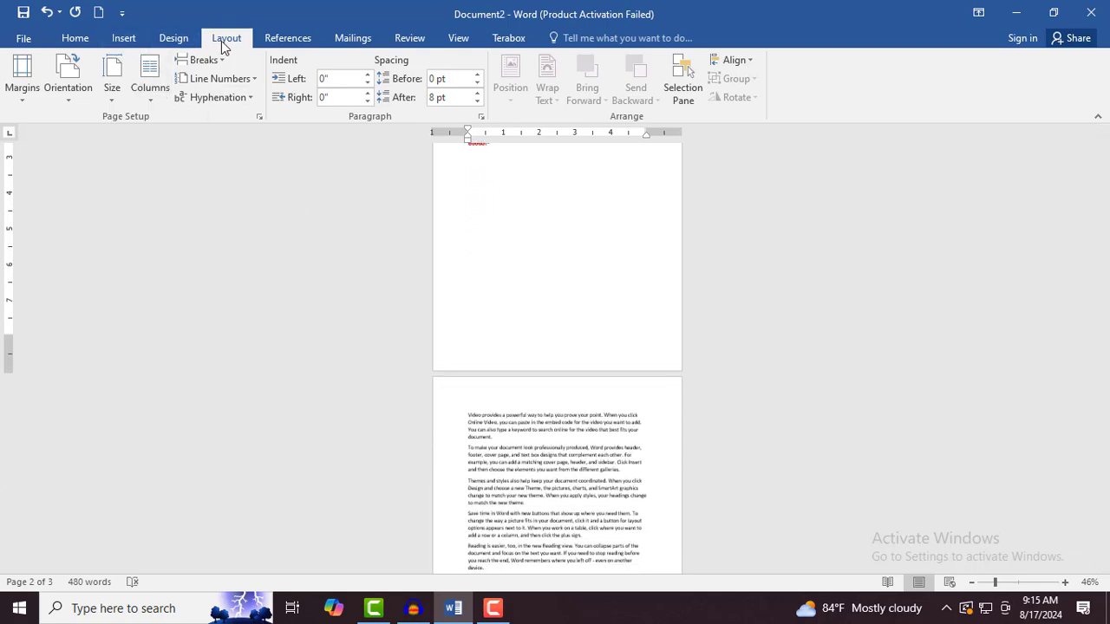
{"action": "left_click", "coordinate": [206, 60]}
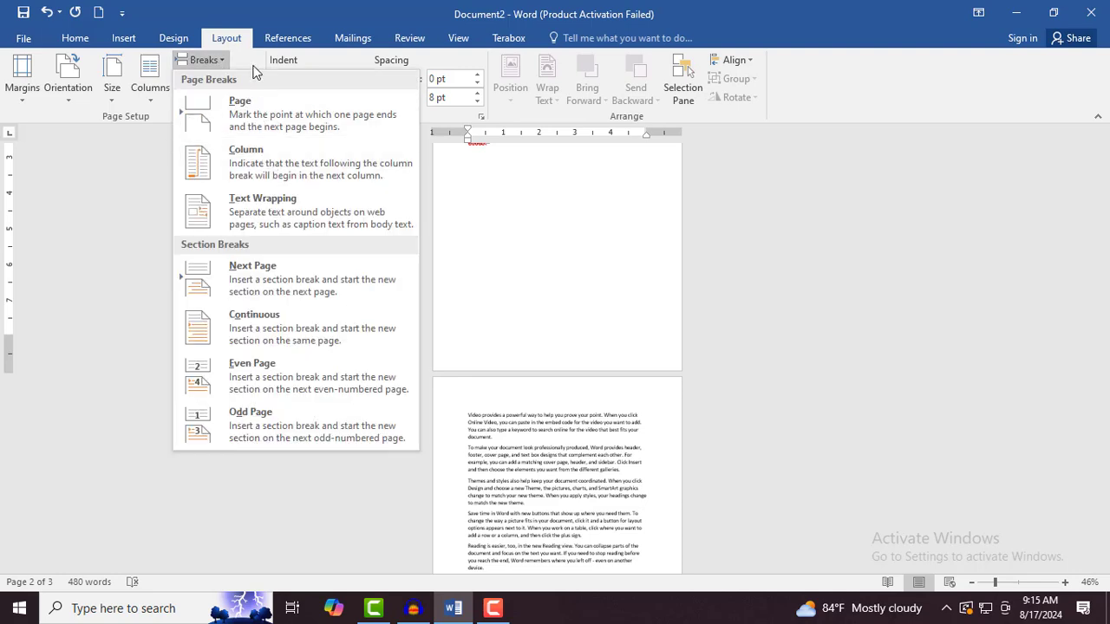
{"action": "left_click", "coordinate": [233, 39]}
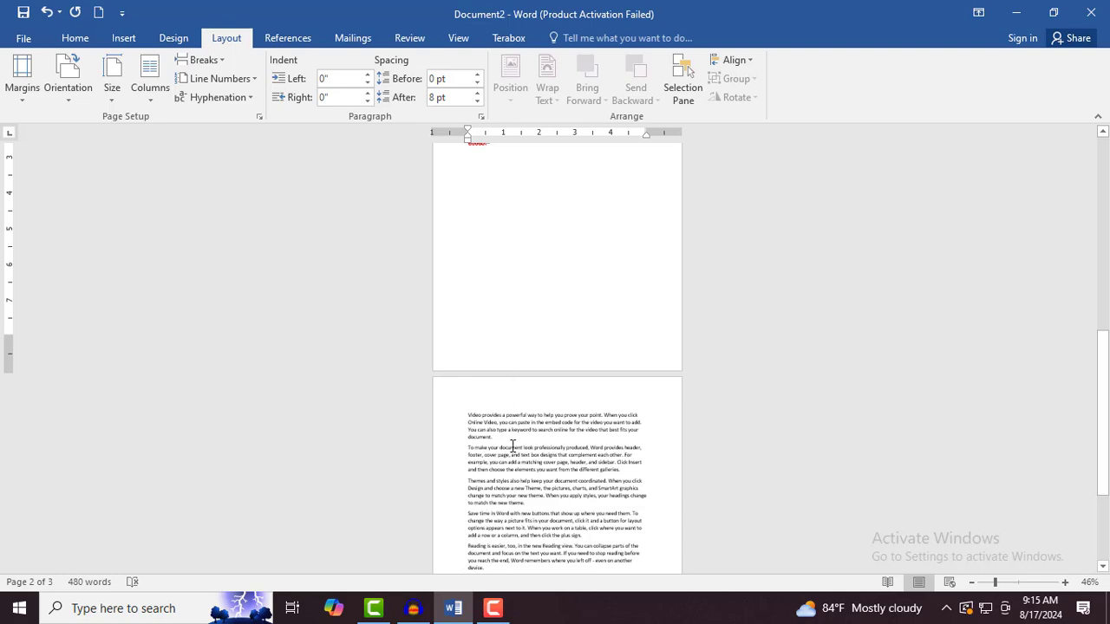
{"action": "scroll", "coordinate": [513, 445], "scroll_direction": "down", "scroll_amount": 1}
{"action": "scroll", "coordinate": [499, 417], "scroll_direction": "up", "scroll_amount": 3}
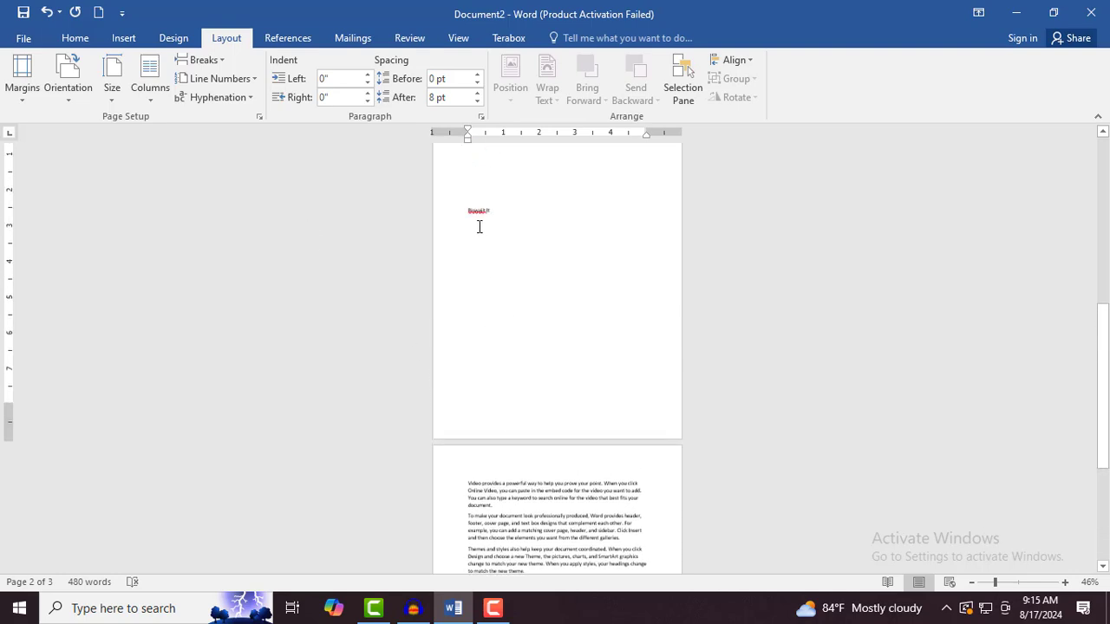
Step: Add and remove blank lines above the channel's name so it sits a few lines below page two's top margin
{"action": "key", "text": "Return"}
{"action": "key", "text": "Return"}
{"action": "key", "text": "Return"}
{"action": "key", "text": "Return"}
{"action": "key", "text": "Return"}
{"action": "key", "text": "Return"}
{"action": "key", "text": "Return"}
{"action": "key", "text": "Return"}
{"action": "key", "text": "Return"}
{"action": "key", "text": "Return"}
{"action": "key", "text": "Return"}
{"action": "key", "text": "Return"}
{"action": "key", "text": "BackSpace"}
{"action": "key", "text": "BackSpace"}
{"action": "key", "text": "BackSpace"}
{"action": "key", "text": "BackSpace"}
{"action": "key", "text": "BackSpace"}
{"action": "key", "text": "BackSpace"}
{"action": "key", "text": "BackSpace"}
{"action": "key", "text": "BackSpace"}
{"action": "key", "text": "BackSpace"}
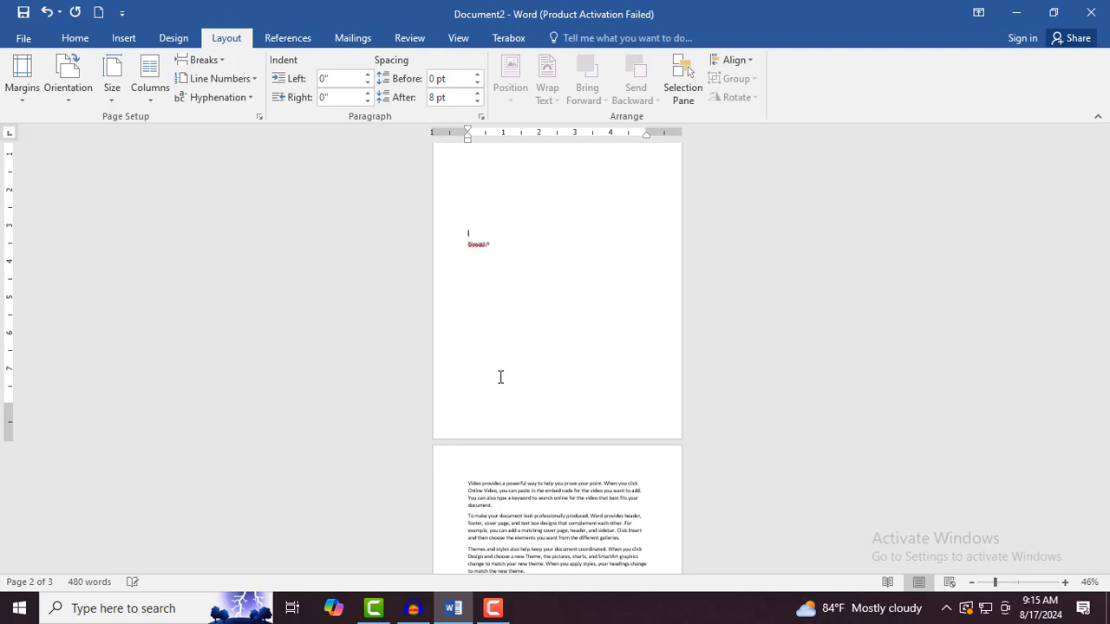
{"action": "key", "text": "BackSpace"}
{"action": "key", "text": "BackSpace"}
{"action": "key", "text": "BackSpace"}
{"action": "key", "text": "BackSpace"}
{"action": "key", "text": "BackSpace"}
{"action": "key", "text": "BackSpace"}
{"action": "key", "text": "Return"}
{"action": "key", "text": "Return"}
{"action": "key", "text": "Return"}
{"action": "key", "text": "Return"}
{"action": "key", "text": "Return"}
{"action": "scroll", "coordinate": [513, 384], "scroll_direction": "up", "scroll_amount": 3}
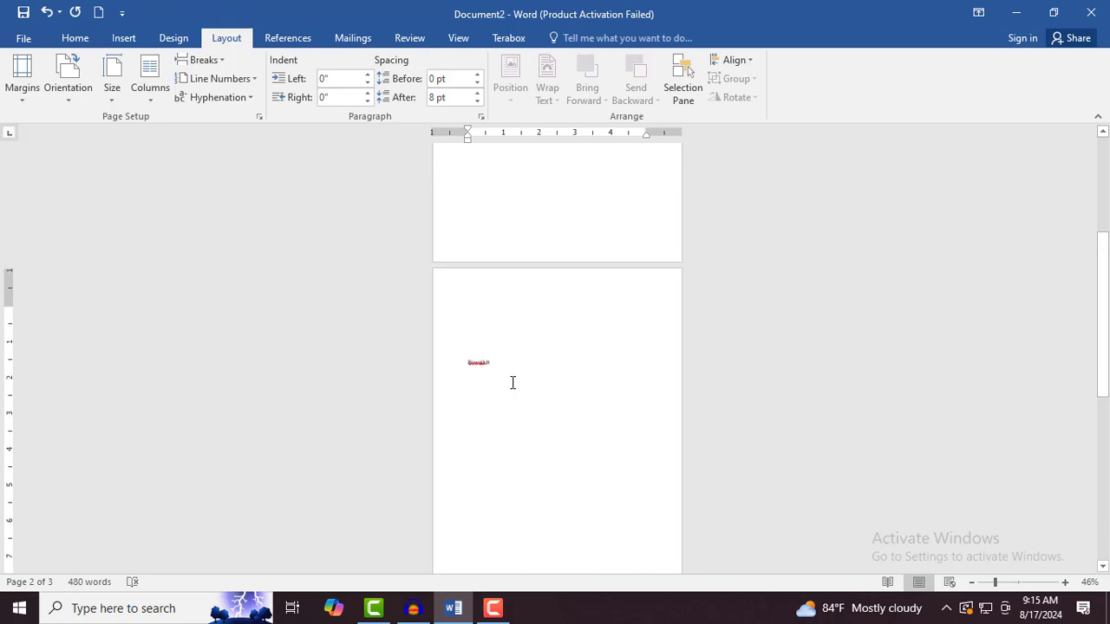
{"action": "scroll", "coordinate": [560, 325], "scroll_direction": "up", "scroll_amount": 3}
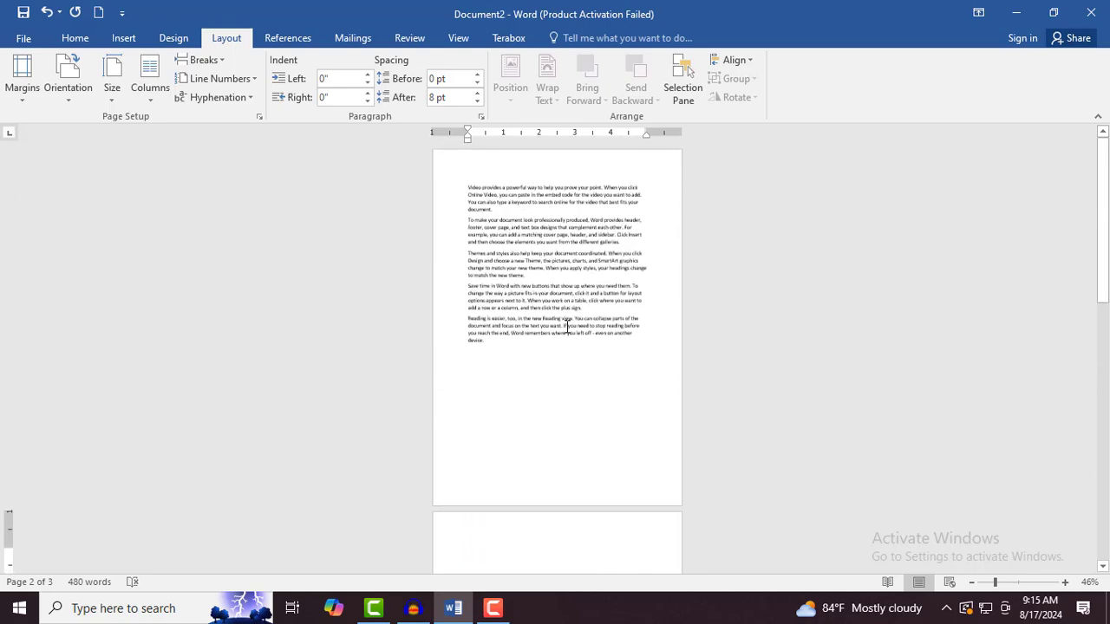
{"action": "scroll", "coordinate": [559, 371], "scroll_direction": "down", "scroll_amount": 1}
{"action": "scroll", "coordinate": [559, 371], "scroll_direction": "down", "scroll_amount": 1}
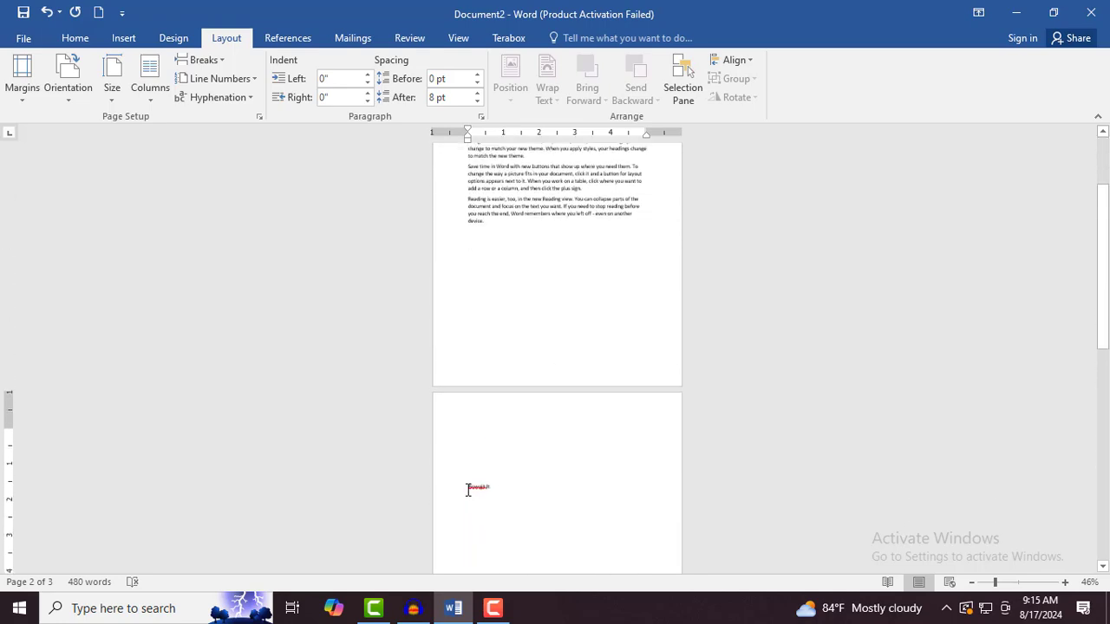
Step: Place the cursor after the channel's name on page two and apply landscape orientation from this point forward
{"action": "left_click_drag", "start_coordinate": [468, 486], "coordinate": [500, 486]}
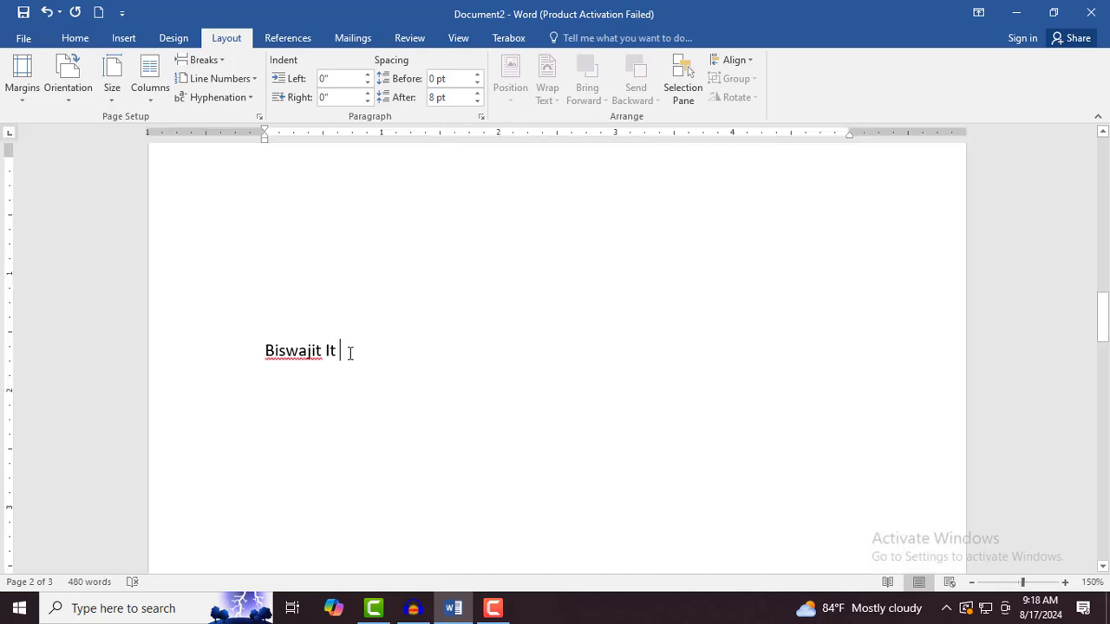
{"action": "scroll", "coordinate": [352, 356], "scroll_direction": "down", "scroll_amount": 6}
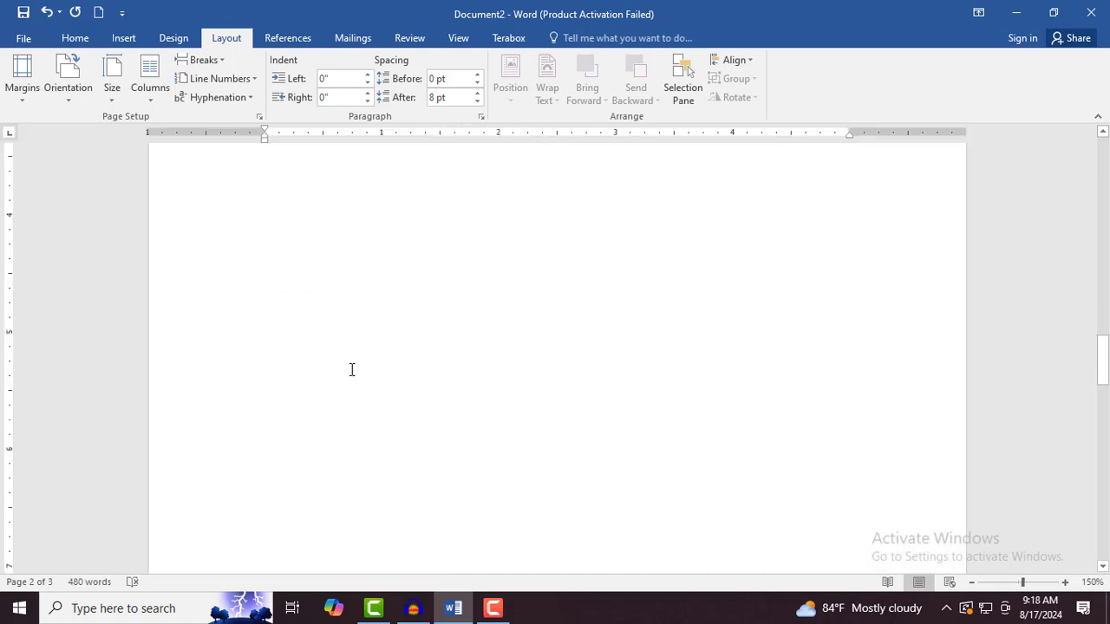
{"action": "scroll", "coordinate": [351, 372], "scroll_direction": "down", "scroll_amount": 3}
{"action": "scroll", "coordinate": [349, 379], "scroll_direction": "up", "scroll_amount": 6}
{"action": "scroll", "coordinate": [345, 375], "scroll_direction": "up", "scroll_amount": 1}
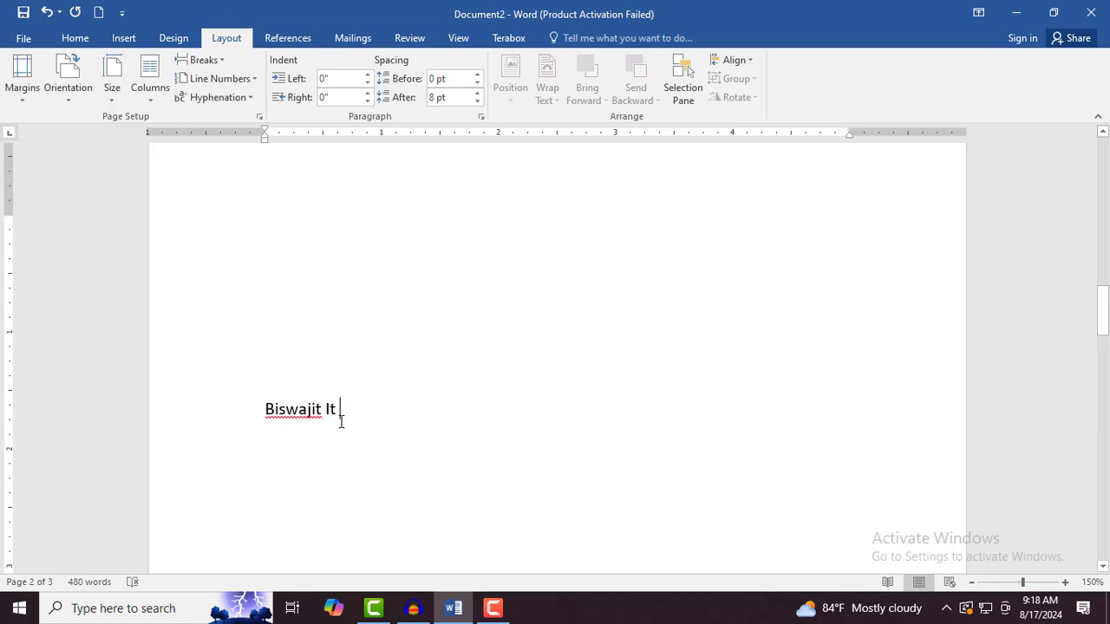
{"action": "left_click", "coordinate": [113, 92]}
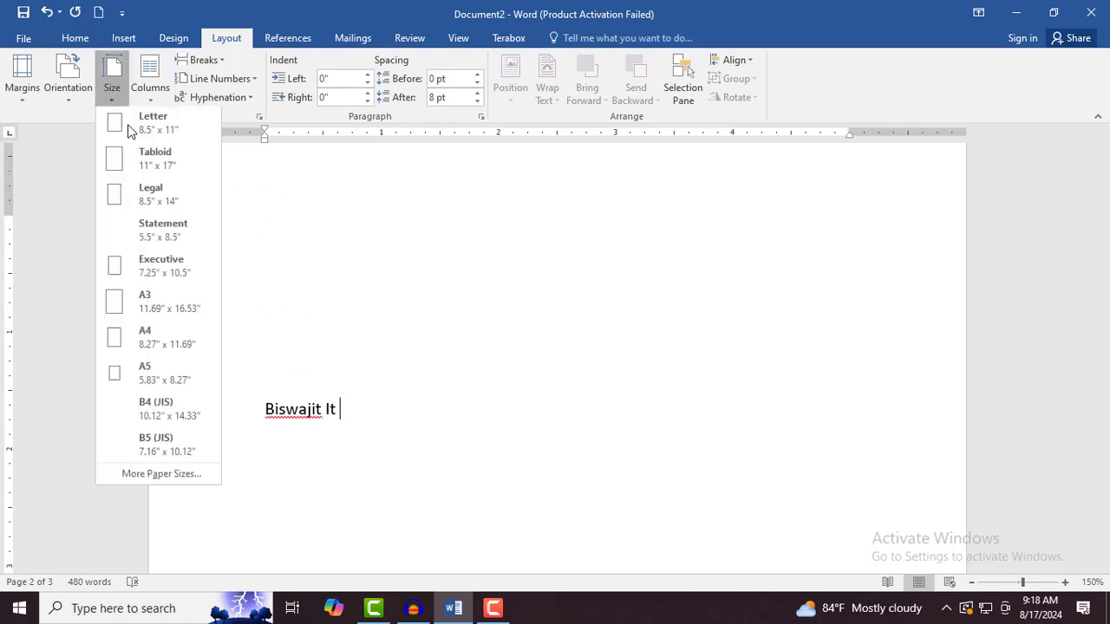
{"action": "left_click", "coordinate": [163, 478]}
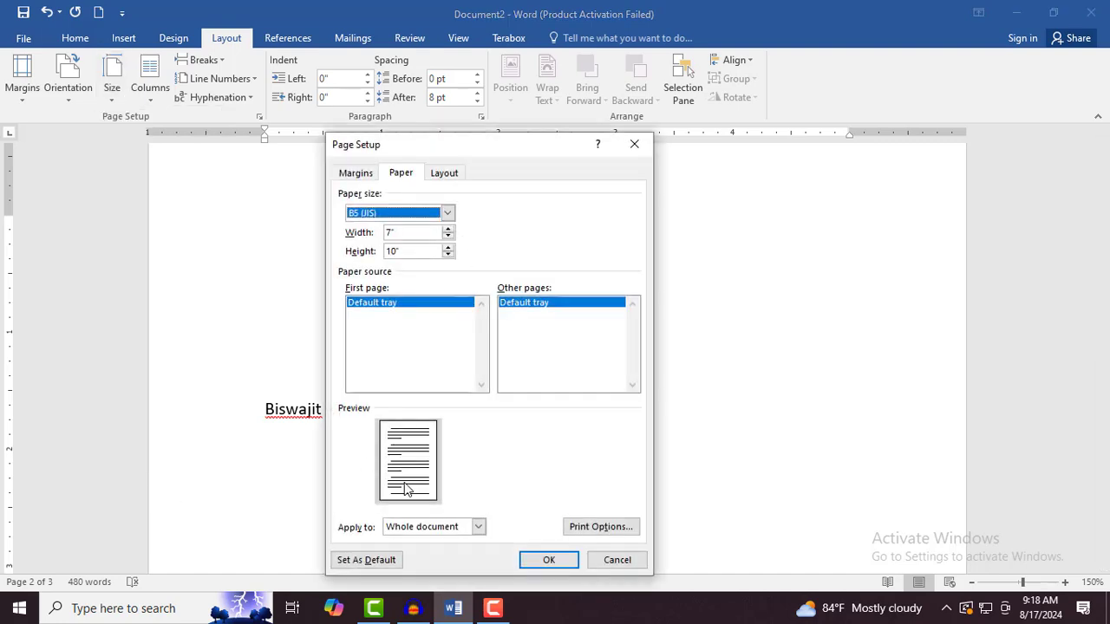
{"action": "left_click", "coordinate": [417, 528]}
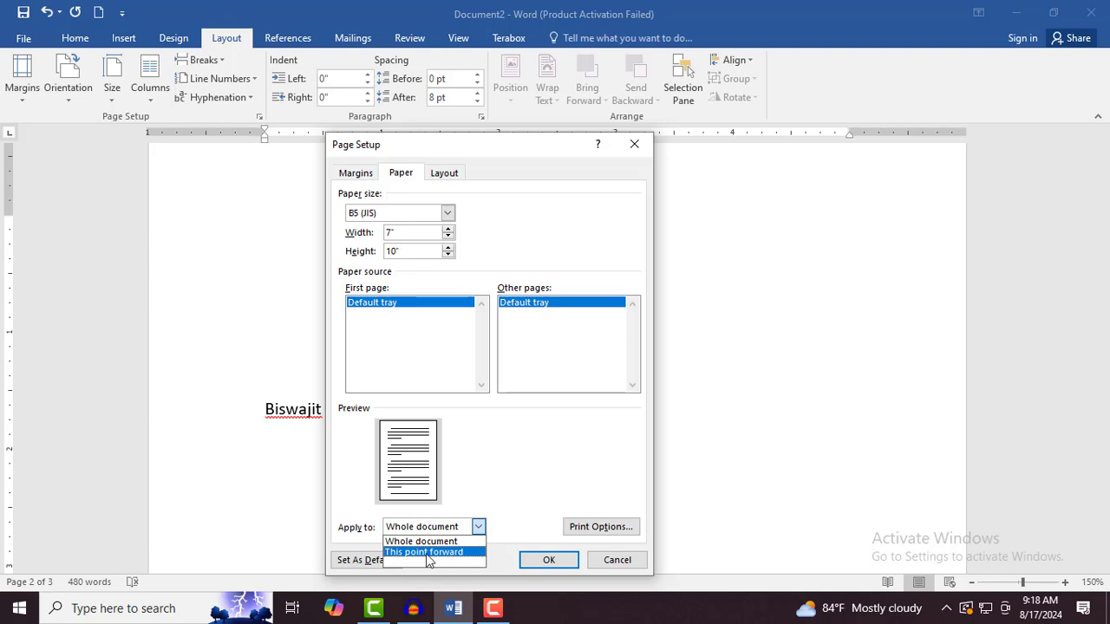
{"action": "left_click", "coordinate": [438, 554]}
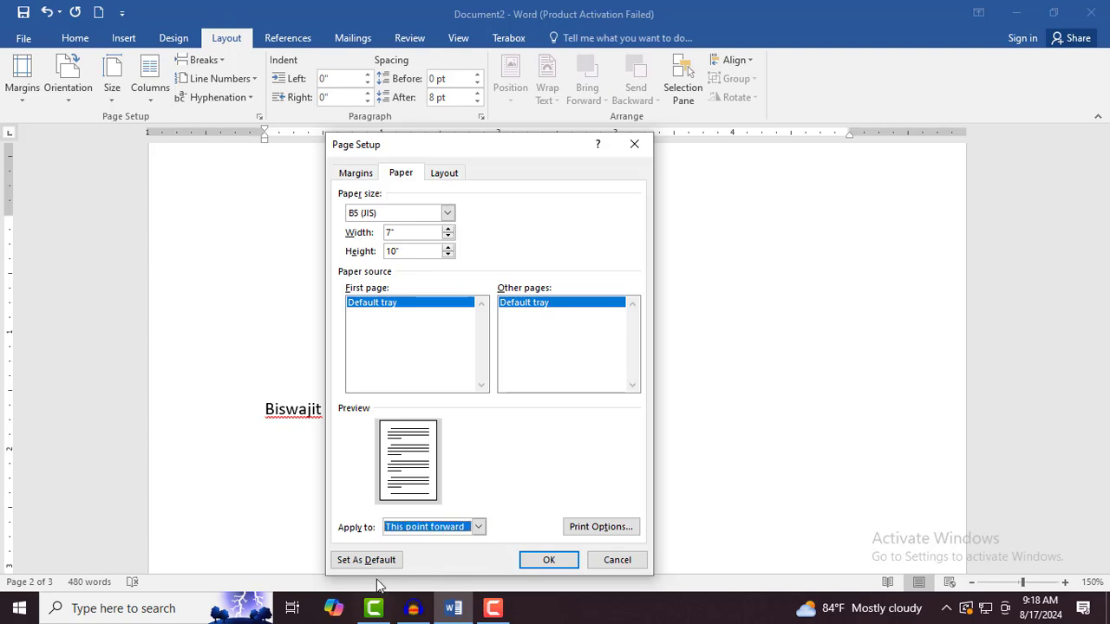
{"action": "left_click", "coordinate": [357, 175]}
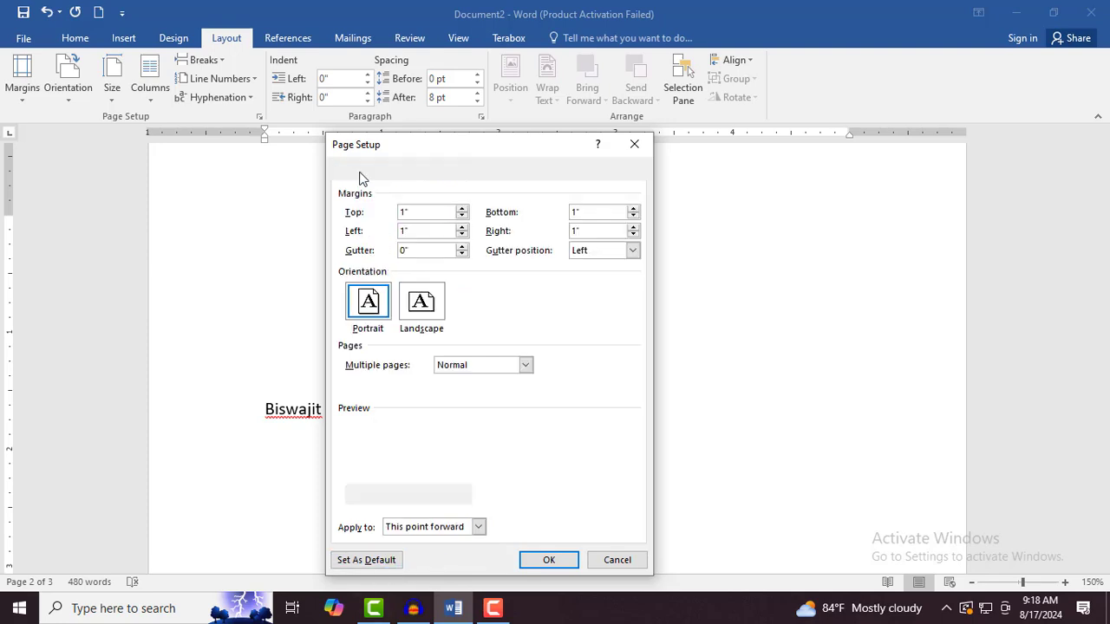
{"action": "left_click", "coordinate": [431, 313]}
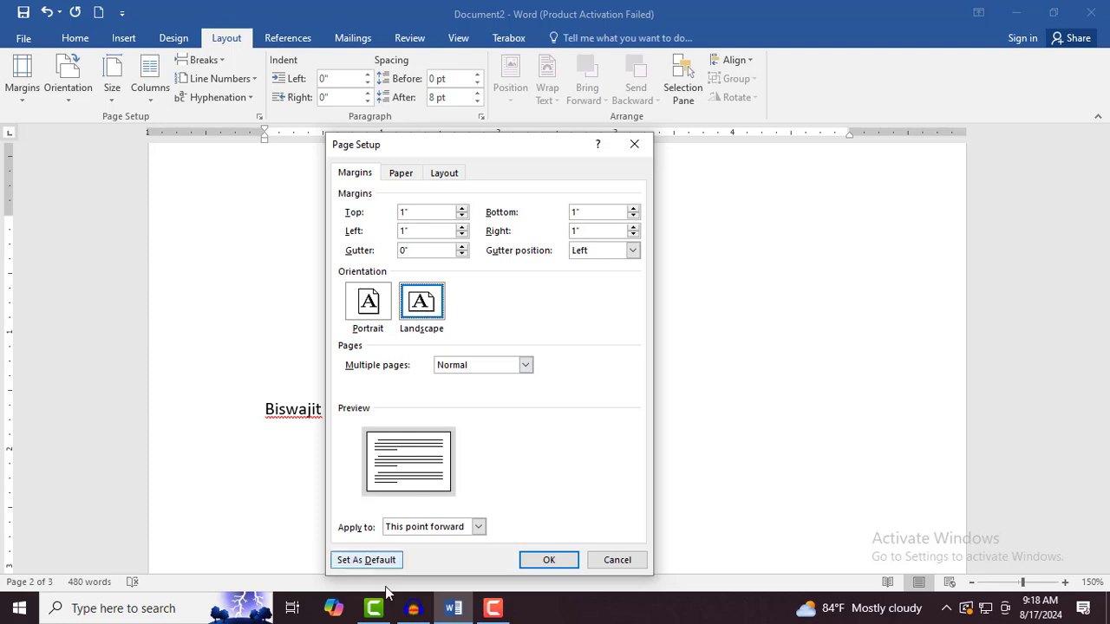
{"action": "left_click", "coordinate": [546, 561]}
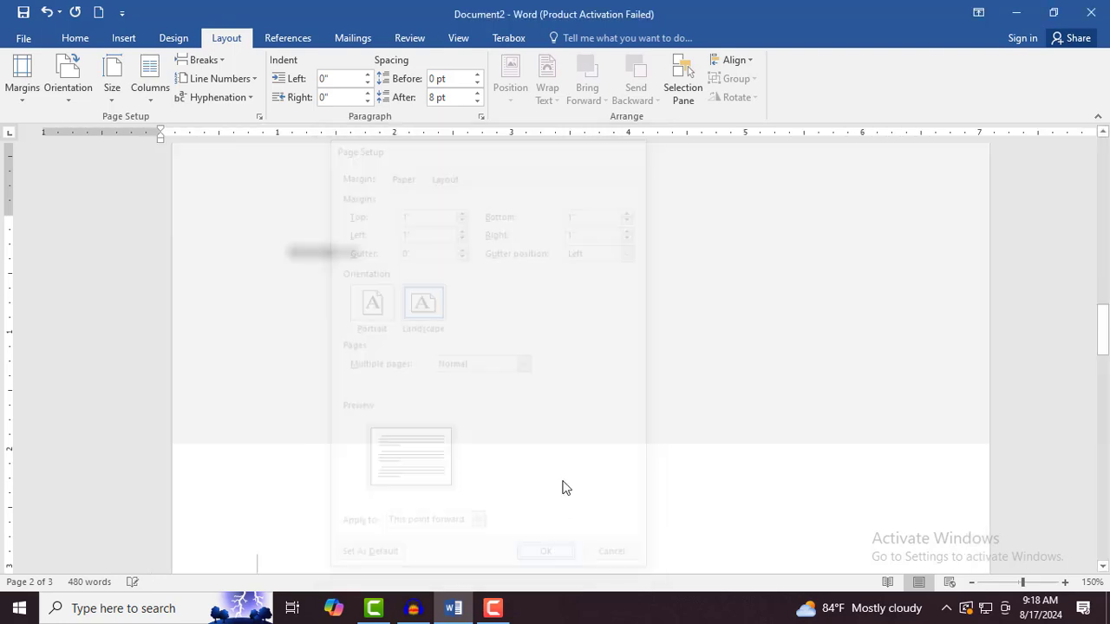
Step: Zoom out to 110% and compare the orientation of the pages before and after the channel's name
{"action": "scroll", "coordinate": [533, 418], "scroll_direction": "up", "scroll_amount": 10}
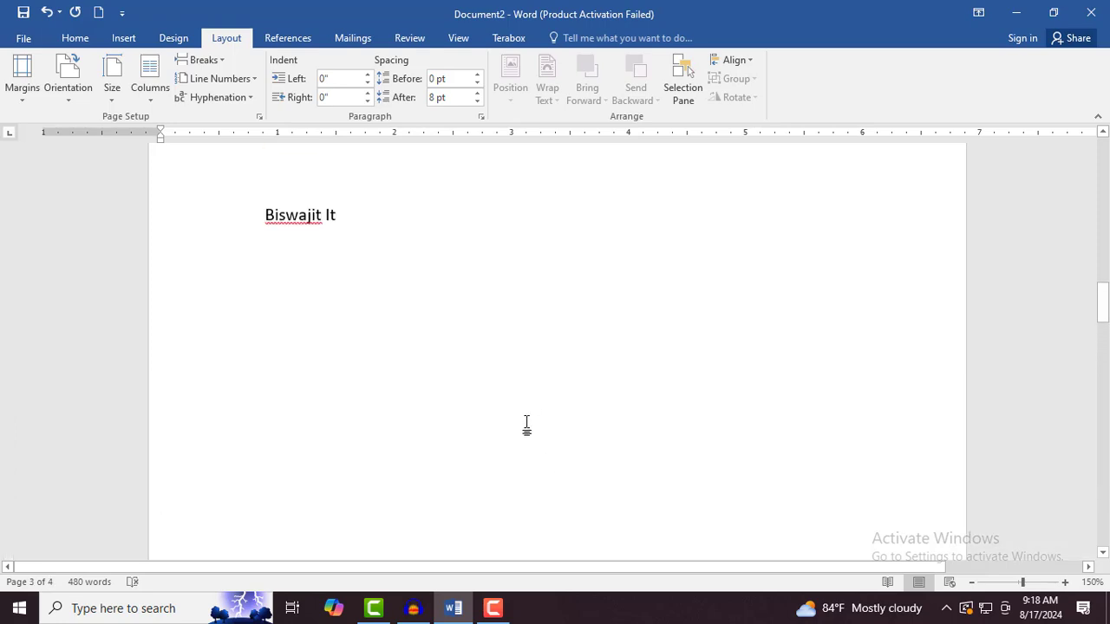
{"action": "scroll", "coordinate": [360, 436], "scroll_direction": "up", "scroll_amount": 2}
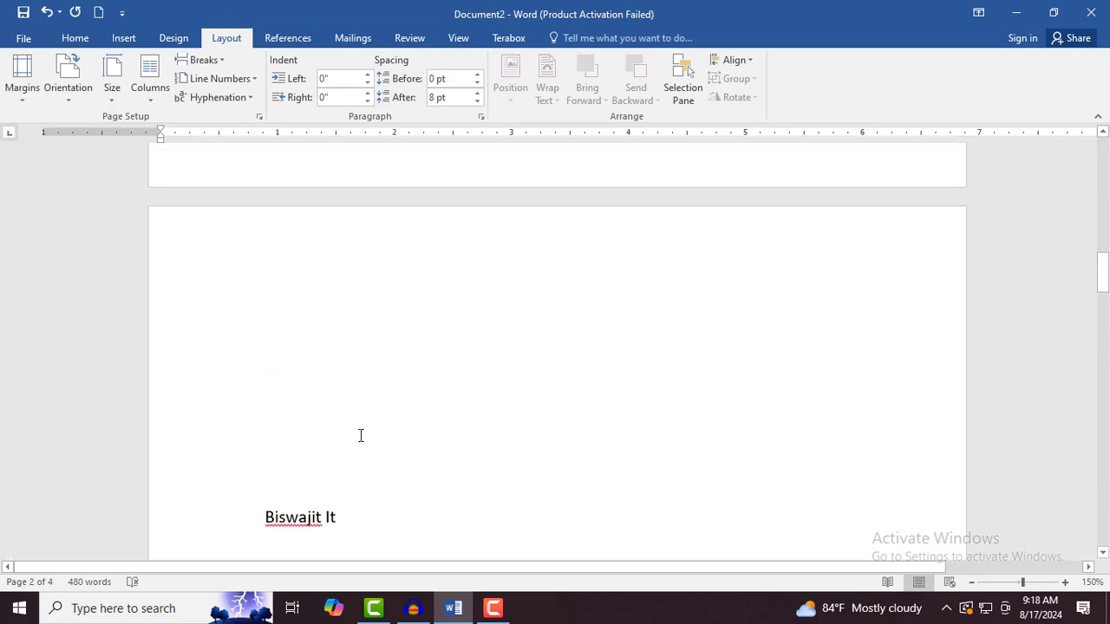
{"action": "scroll", "coordinate": [361, 436], "scroll_direction": "down", "scroll_amount": 3}
{"action": "scroll", "coordinate": [356, 399], "scroll_direction": "down", "scroll_amount": 6}
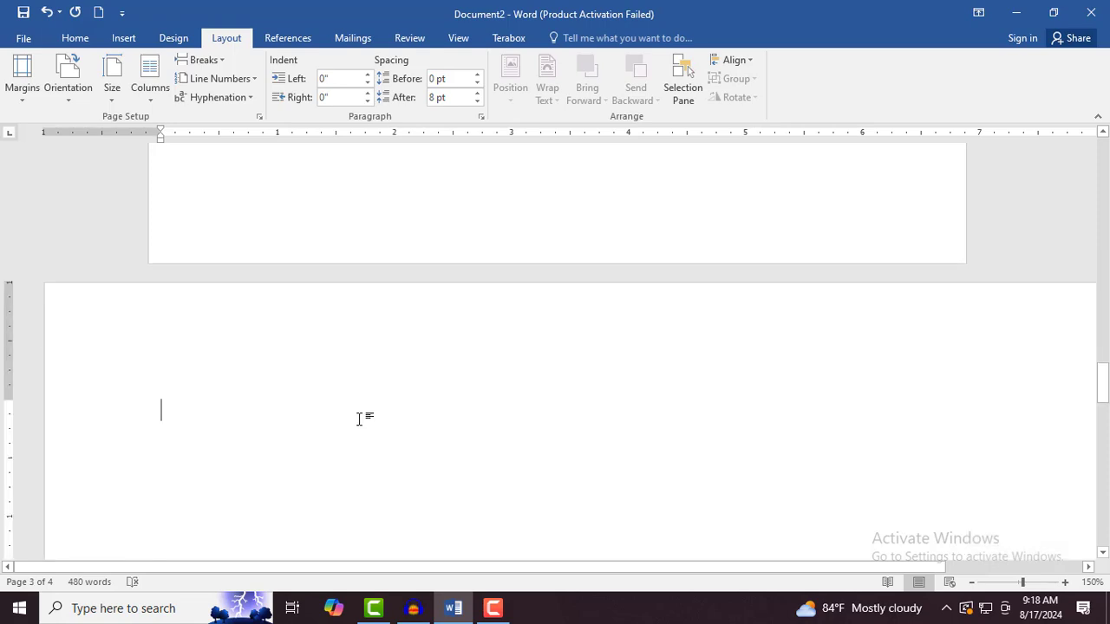
{"action": "scroll", "coordinate": [359, 419], "scroll_direction": "down", "scroll_amount": 4, "text": "ctrl"}
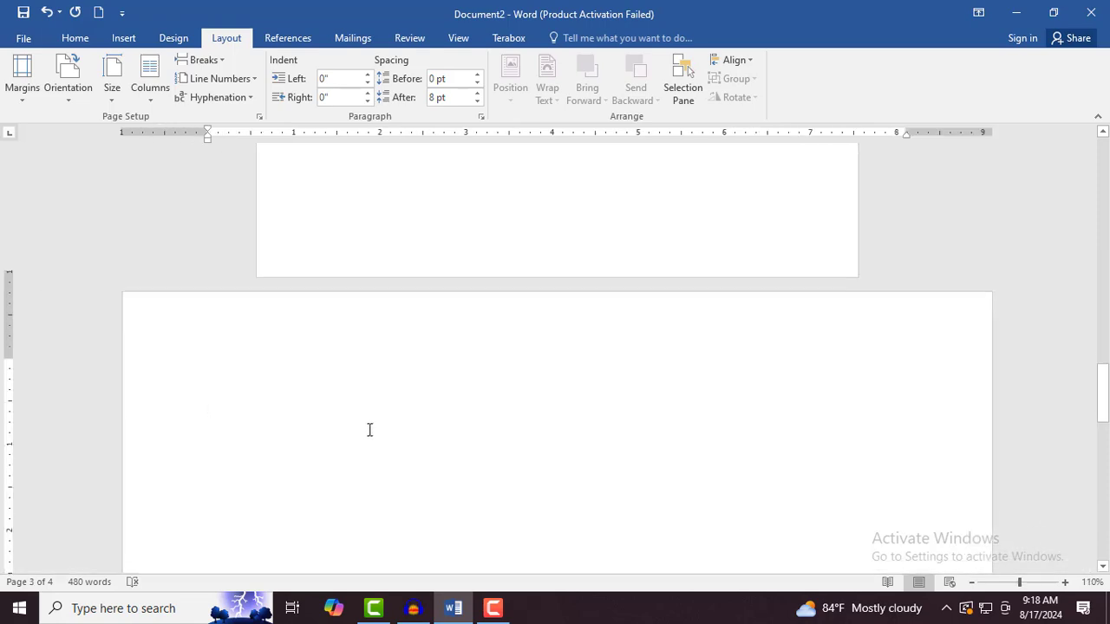
{"action": "scroll", "coordinate": [370, 431], "scroll_direction": "down", "scroll_amount": 3}
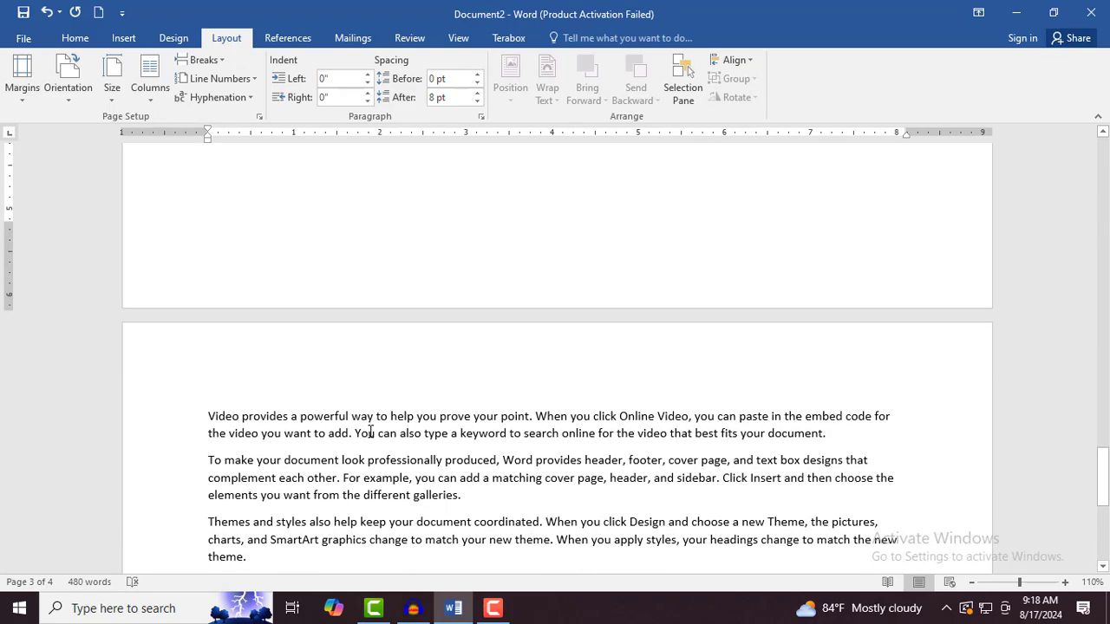
{"action": "scroll", "coordinate": [372, 430], "scroll_direction": "down", "scroll_amount": 3}
{"action": "scroll", "coordinate": [364, 486], "scroll_direction": "down", "scroll_amount": 3}
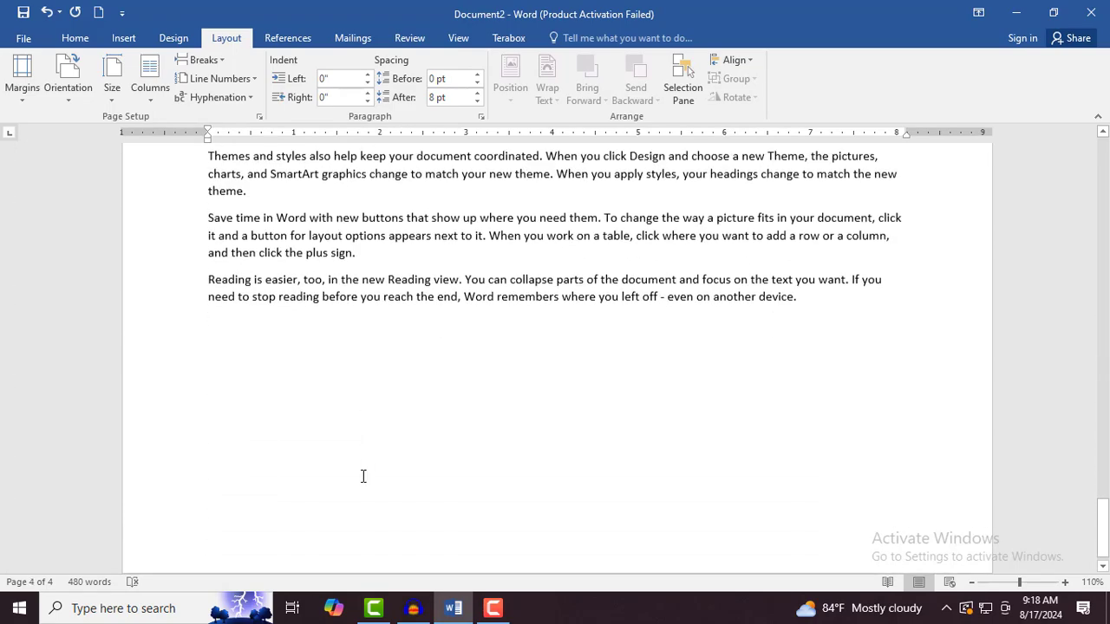
{"action": "scroll", "coordinate": [365, 483], "scroll_direction": "up", "scroll_amount": 3}
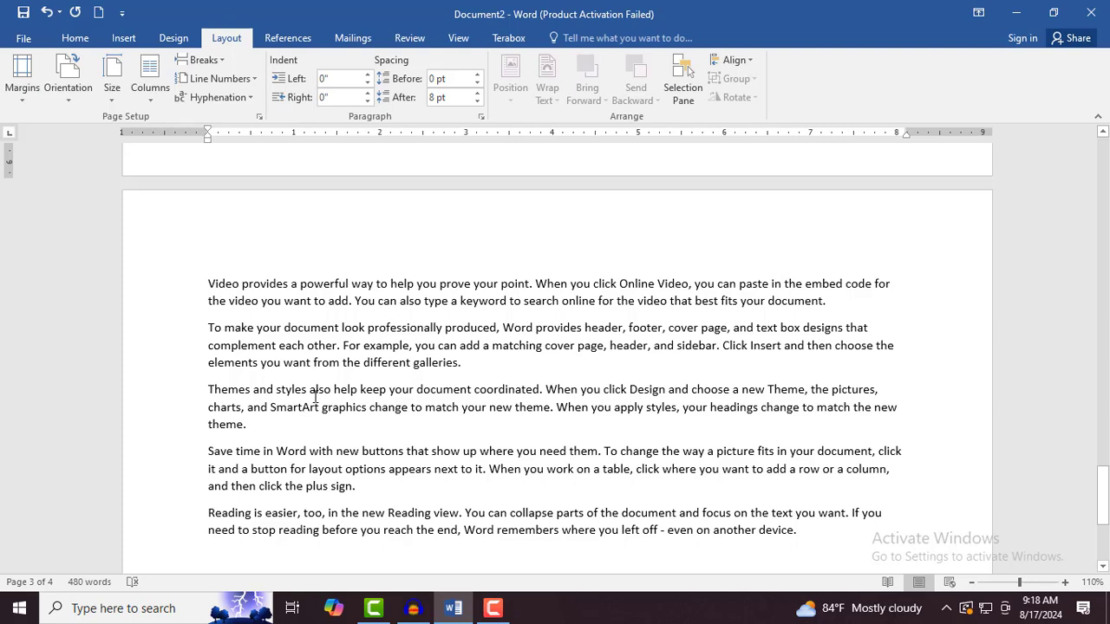
Step: Select the opening text of the last page through "the video you want" and apply portrait orientation to the selected text only
{"action": "left_click_drag", "start_coordinate": [208, 283], "coordinate": [295, 293]}
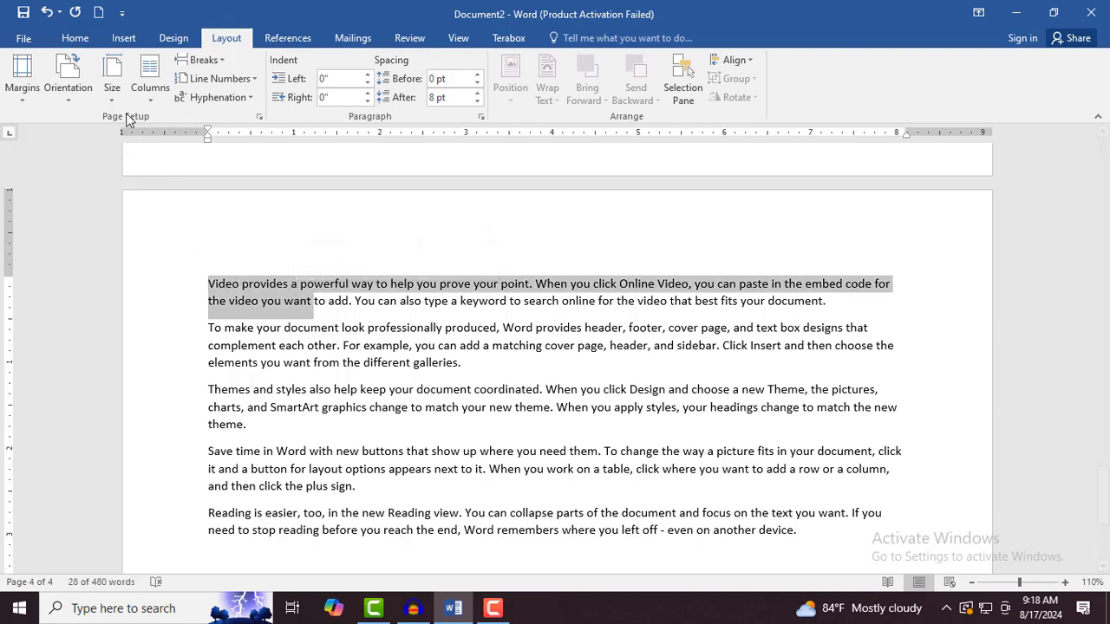
{"action": "left_click", "coordinate": [113, 91]}
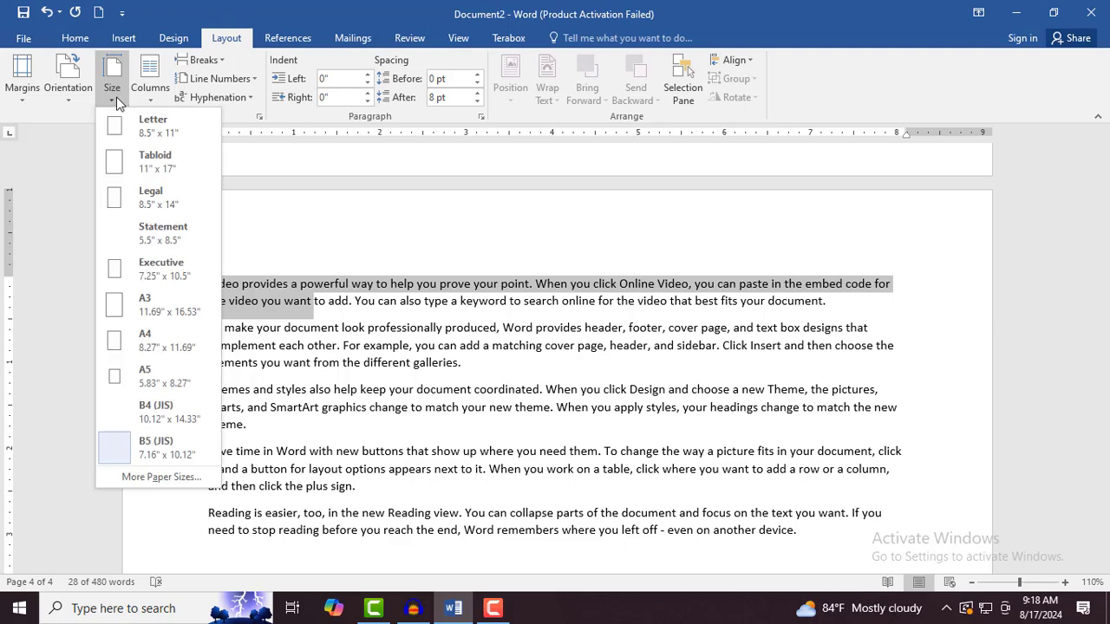
{"action": "left_click", "coordinate": [156, 478]}
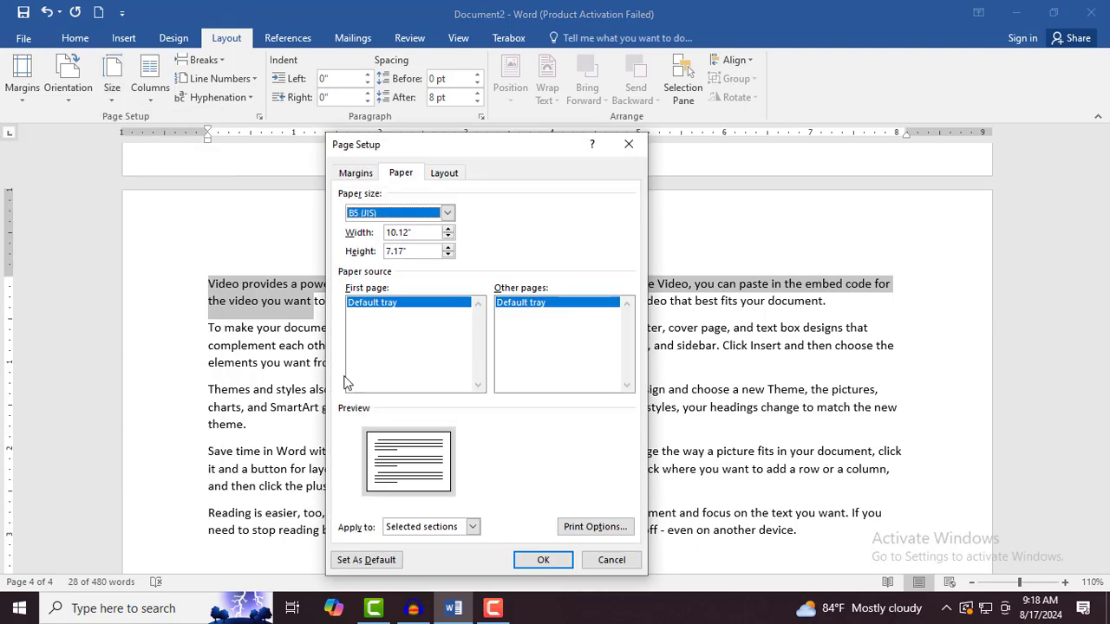
{"action": "left_click", "coordinate": [401, 173]}
{"action": "left_click_drag", "start_coordinate": [402, 149], "coordinate": [426, 72]}
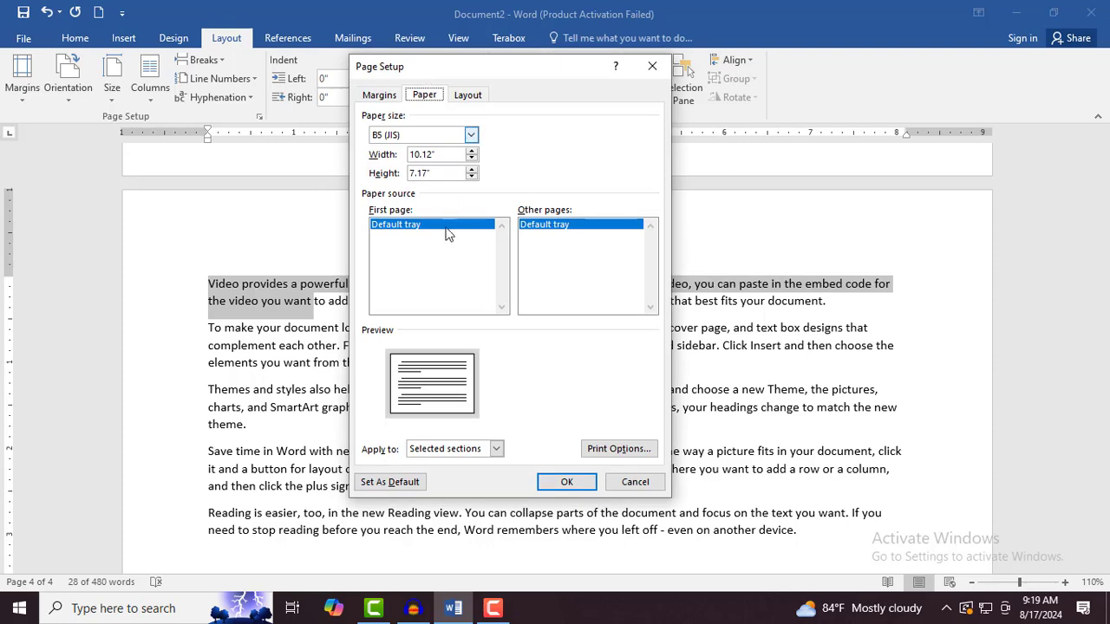
{"action": "left_click", "coordinate": [461, 450]}
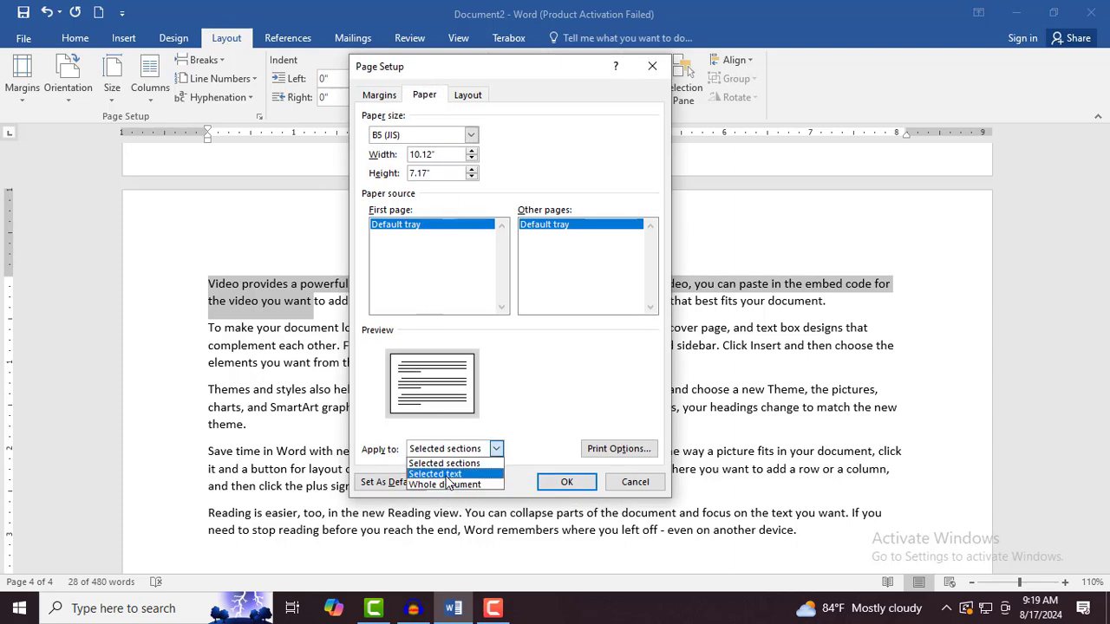
{"action": "left_click", "coordinate": [447, 474]}
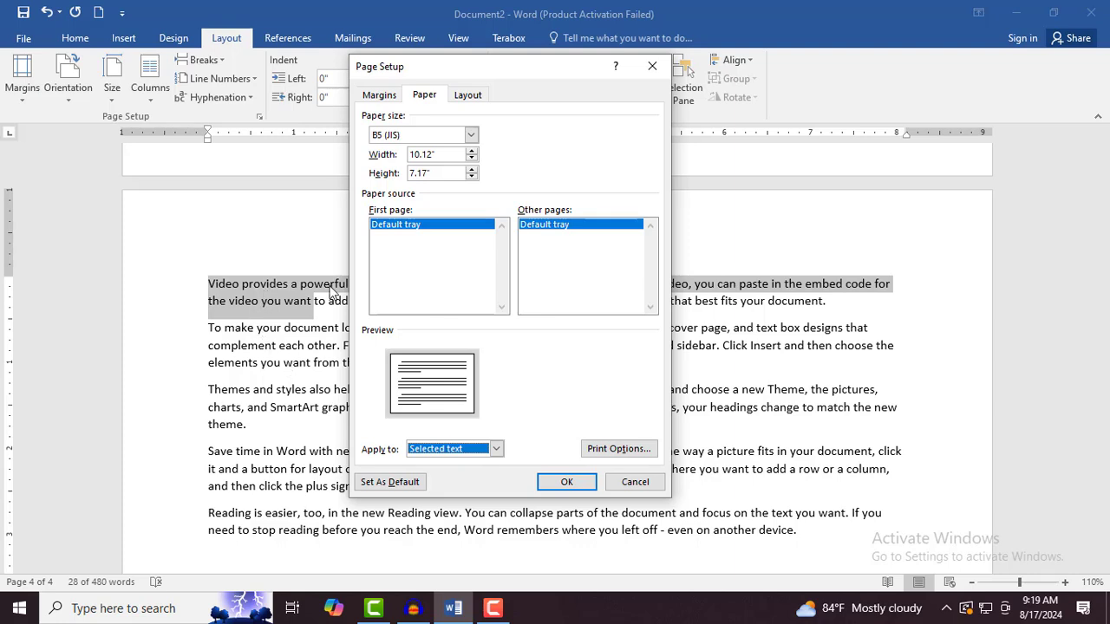
{"action": "left_click", "coordinate": [387, 96]}
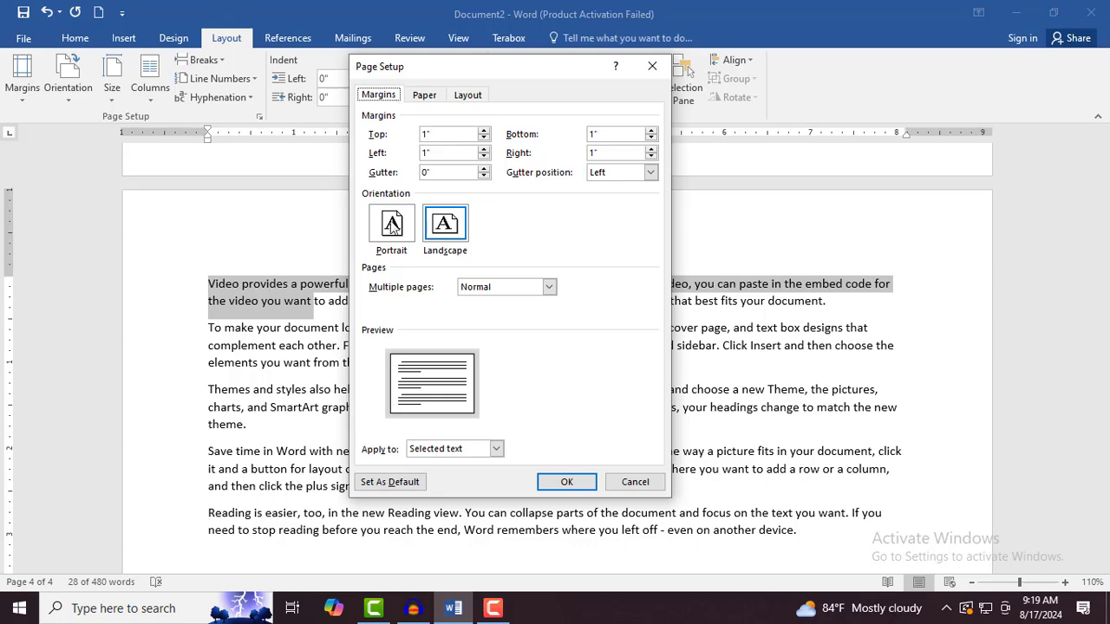
{"action": "left_click", "coordinate": [390, 232]}
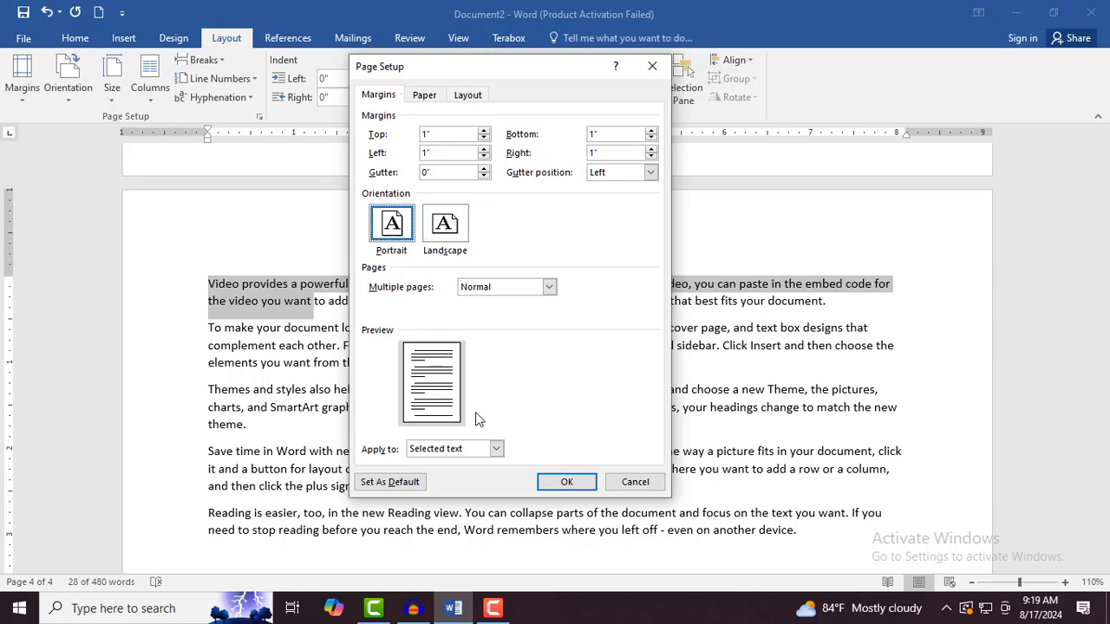
{"action": "left_click", "coordinate": [559, 484]}
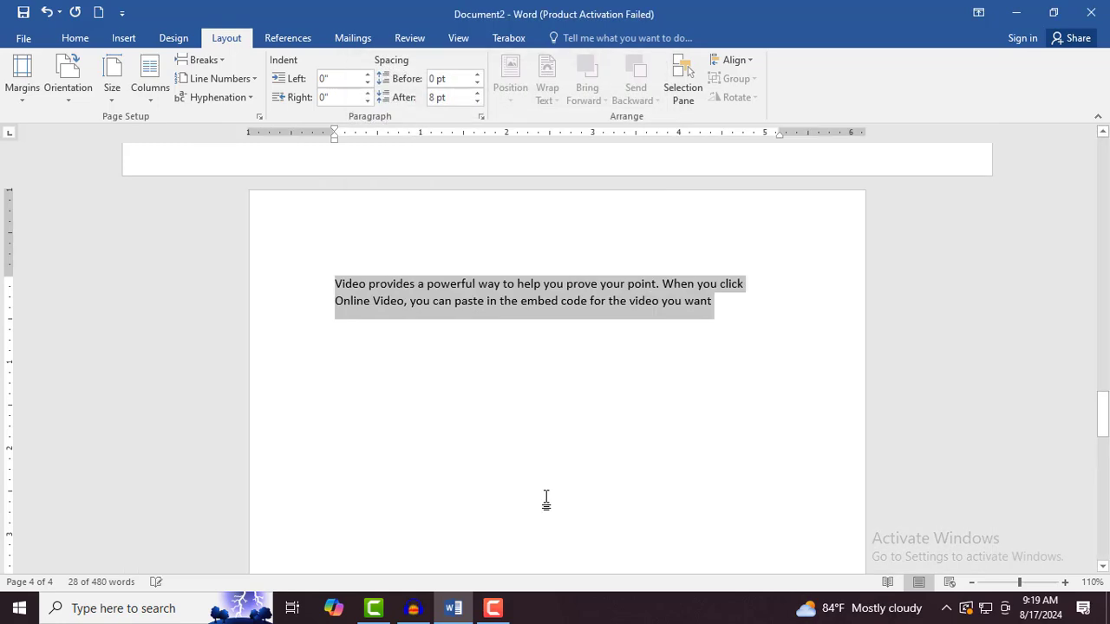
Step: Compare the page holding the selected text with the pages before and after it, and return to the start of the document
{"action": "scroll", "coordinate": [505, 357], "scroll_direction": "up", "scroll_amount": 3}
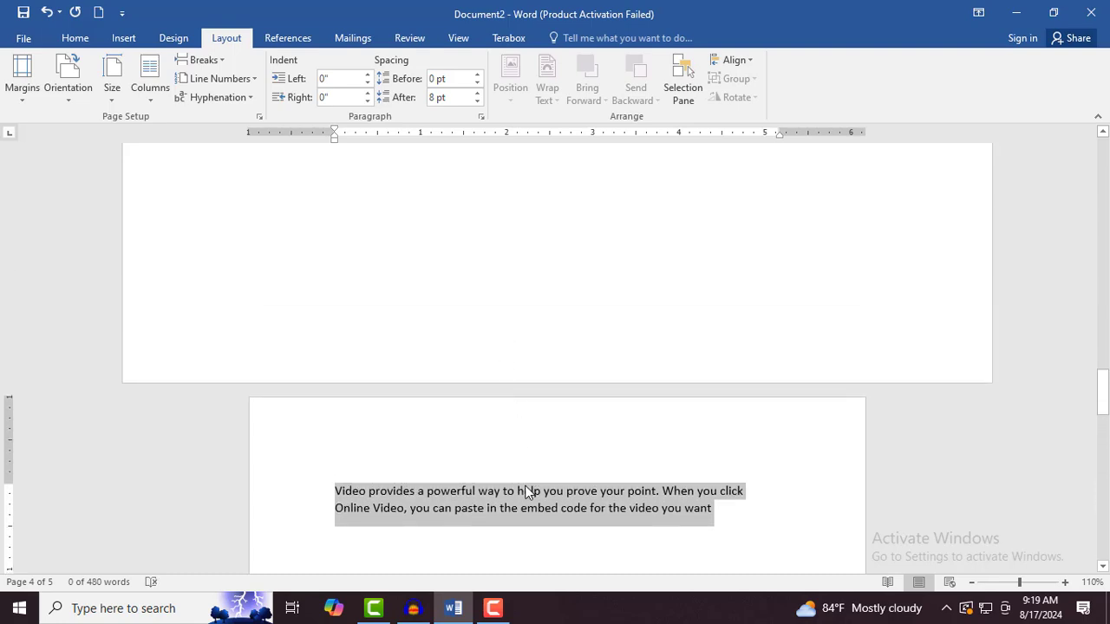
{"action": "scroll", "coordinate": [508, 468], "scroll_direction": "down", "scroll_amount": 5}
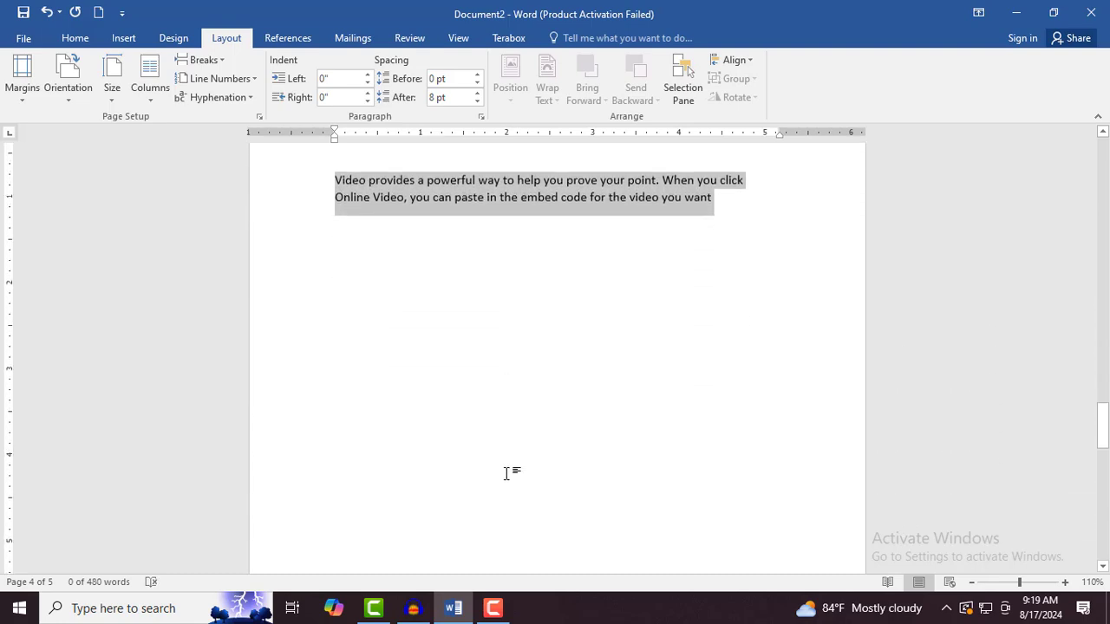
{"action": "scroll", "coordinate": [508, 473], "scroll_direction": "down", "scroll_amount": 6}
{"action": "scroll", "coordinate": [502, 482], "scroll_direction": "down", "scroll_amount": 8}
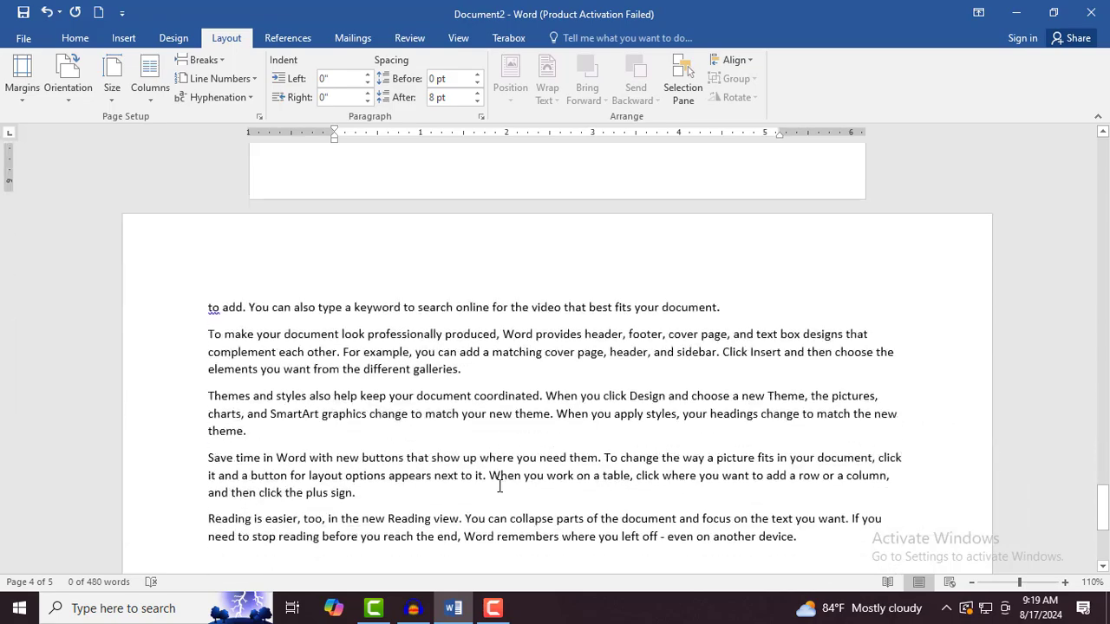
{"action": "scroll", "coordinate": [494, 494], "scroll_direction": "up", "scroll_amount": 20}
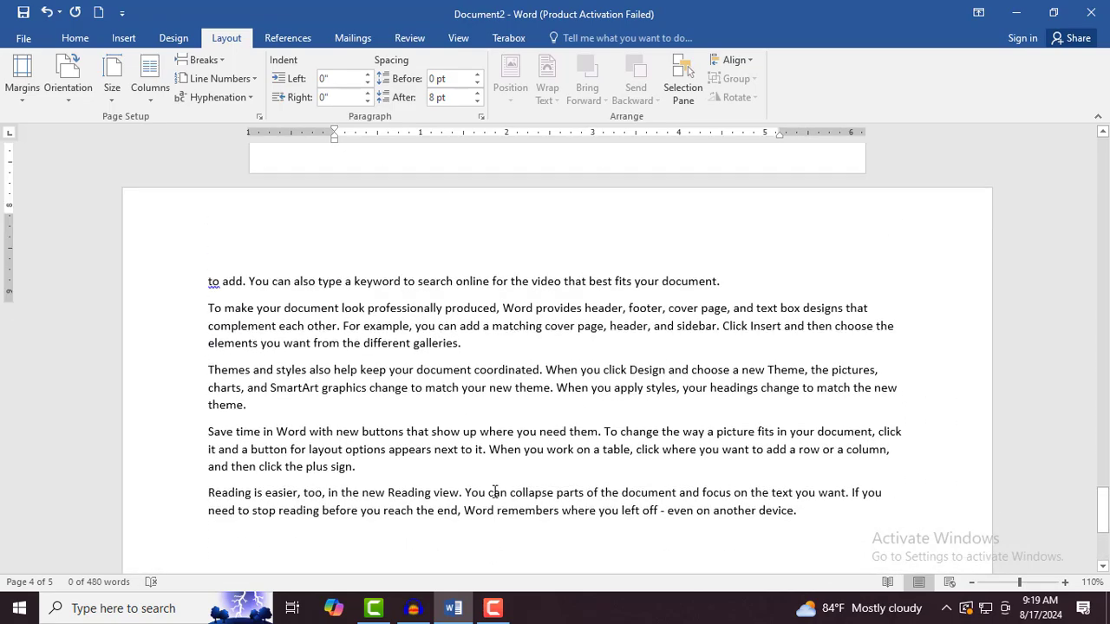
{"action": "scroll", "coordinate": [495, 474], "scroll_direction": "up", "scroll_amount": 2}
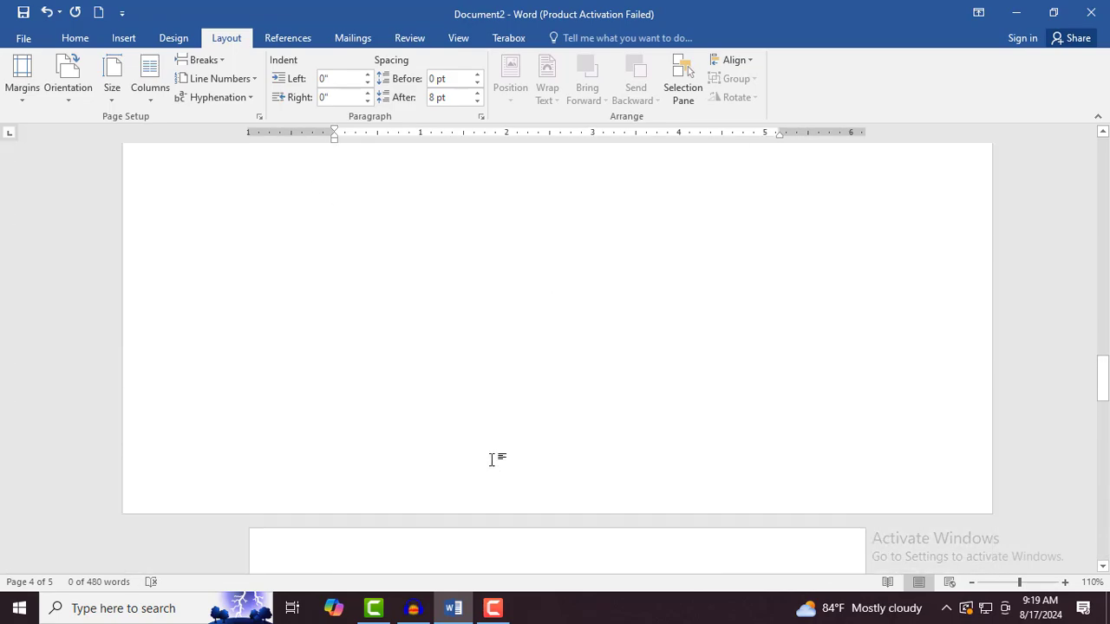
{"action": "scroll", "coordinate": [495, 460], "scroll_direction": "down", "scroll_amount": 6}
{"action": "key", "text": "ctrl+Home"}
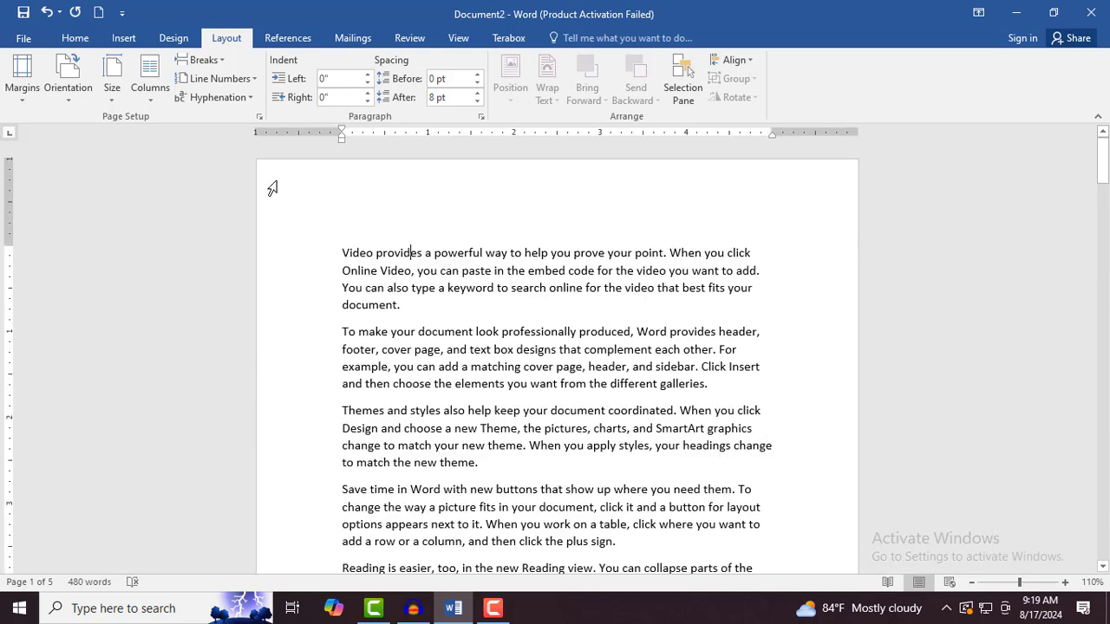
Step: Set the first section's top margin to 2 inches and its left margin to 1.5 inches in Page Setup
{"action": "left_click", "coordinate": [112, 97]}
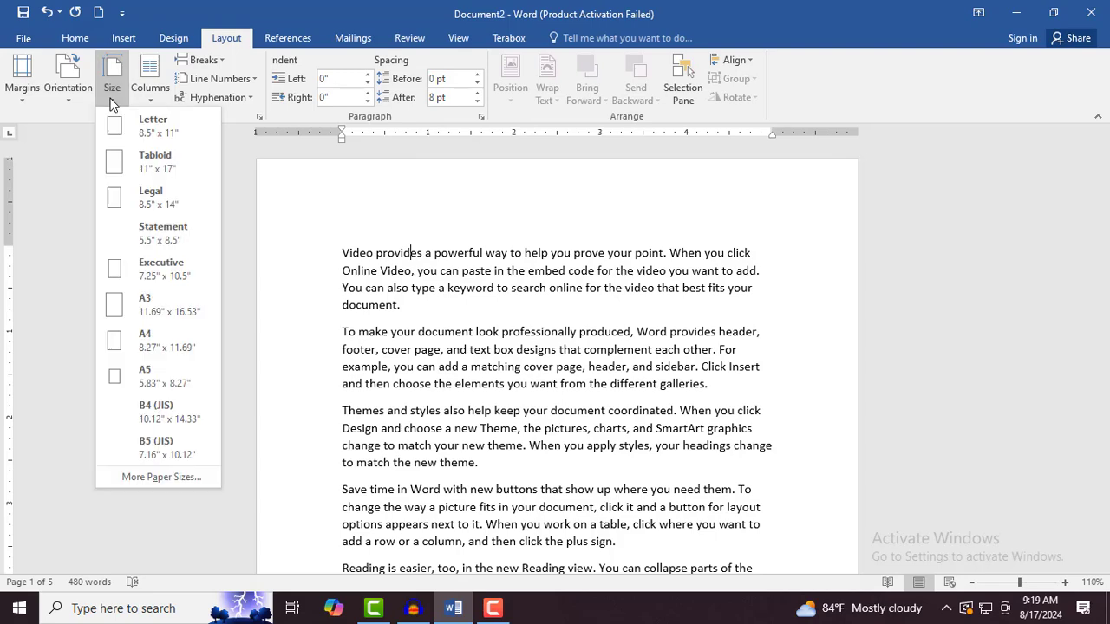
{"action": "left_click", "coordinate": [131, 476]}
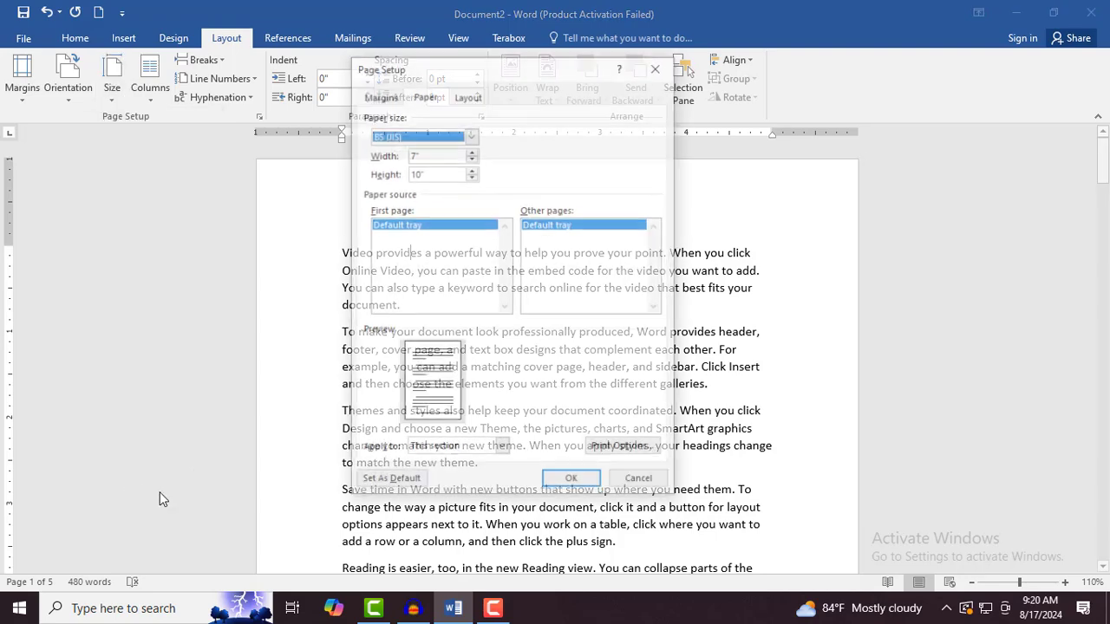
{"action": "left_click", "coordinate": [378, 96]}
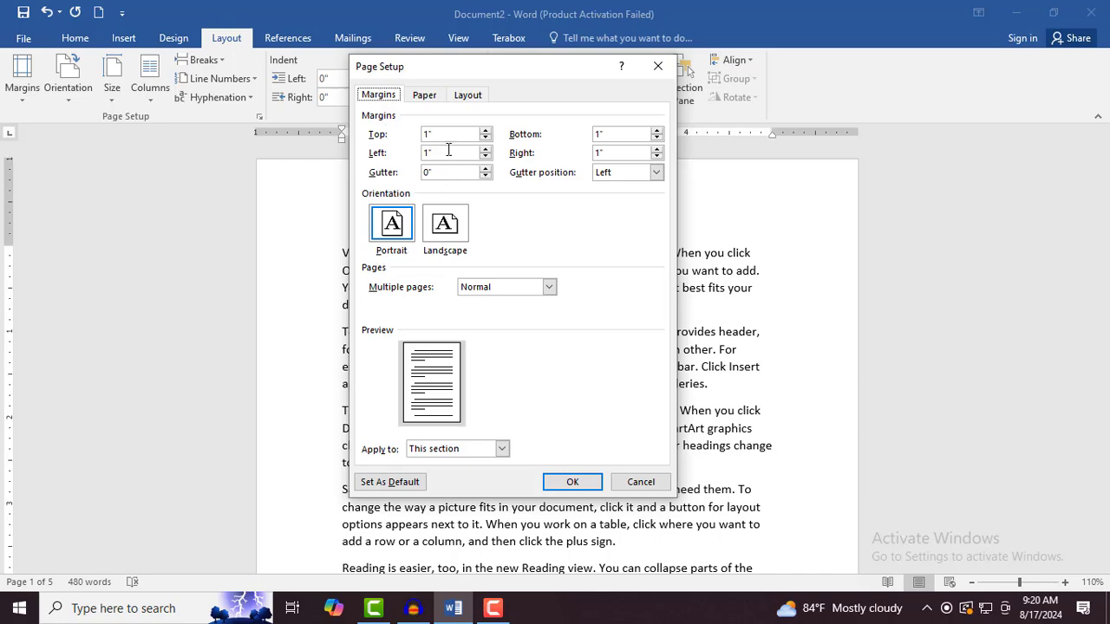
{"action": "left_click_drag", "start_coordinate": [461, 73], "coordinate": [751, 143]}
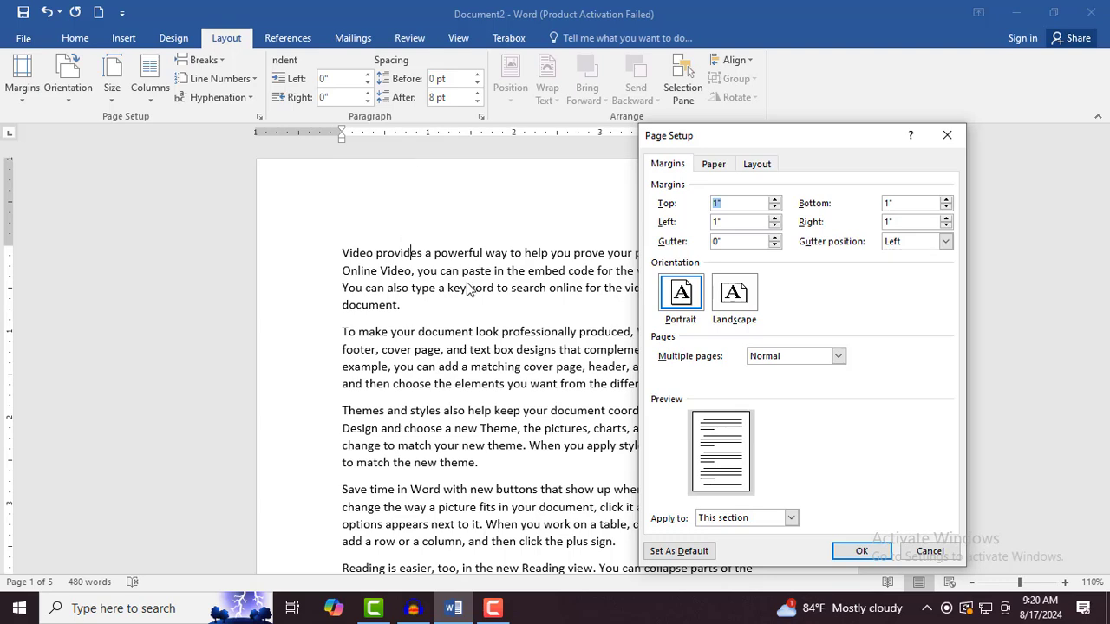
{"action": "left_click", "coordinate": [775, 200]}
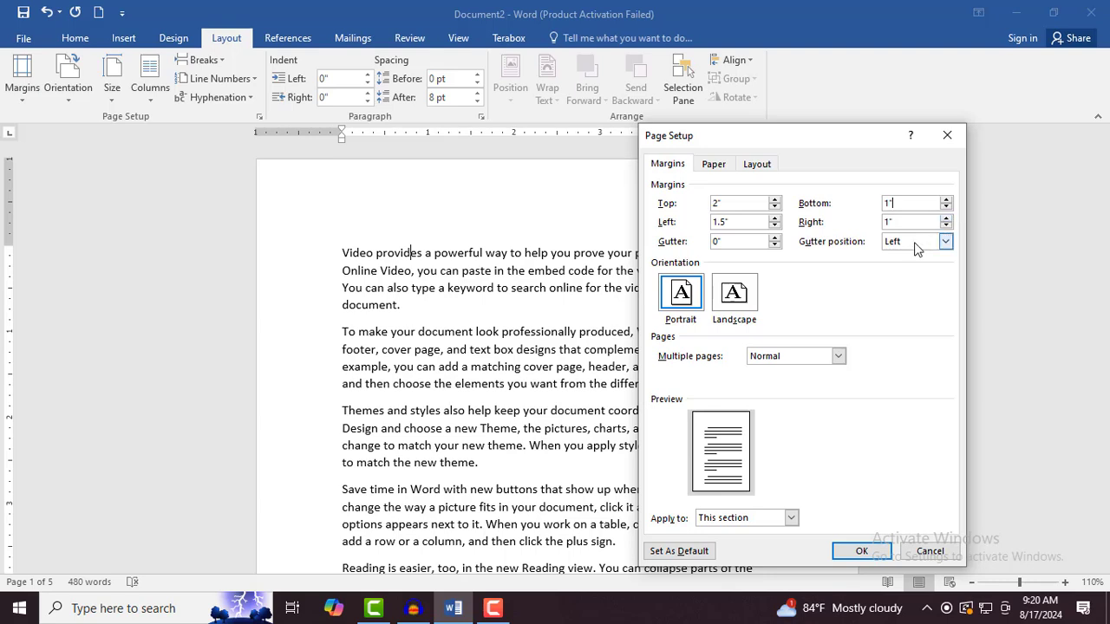
{"action": "left_click", "coordinate": [743, 206]}
Step: Examine the paper width and height alongside the margin values for this section
{"action": "left_click", "coordinate": [713, 166]}
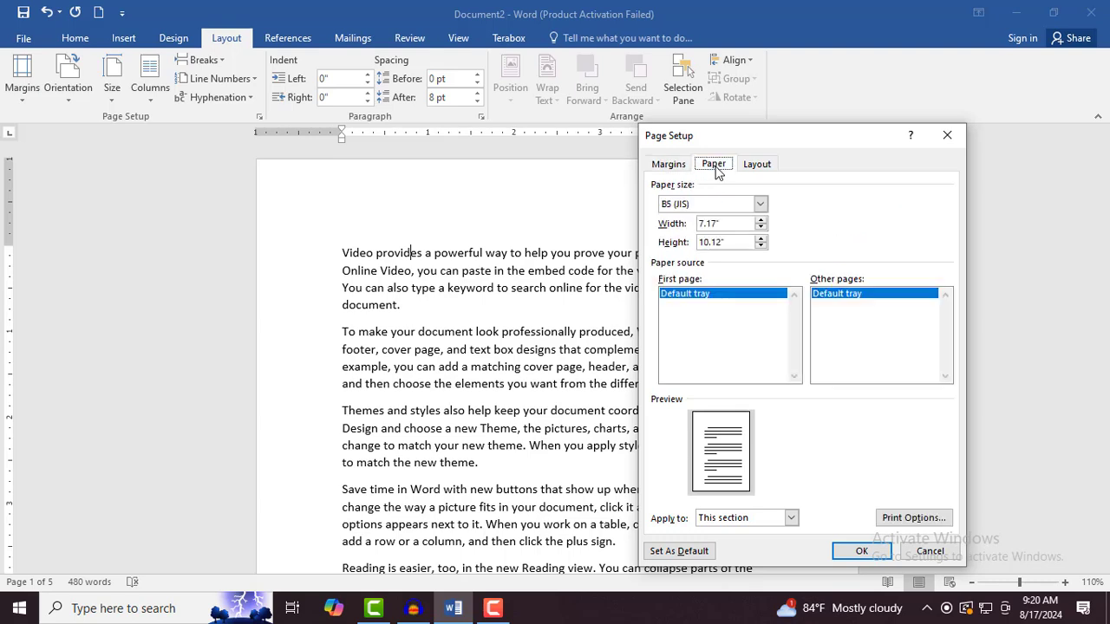
{"action": "left_click", "coordinate": [725, 224]}
{"action": "left_click_drag", "start_coordinate": [724, 224], "coordinate": [681, 232]}
{"action": "type", "text": "7"}
{"action": "left_click", "coordinate": [741, 241]}
{"action": "key", "text": "ctrl+shift+Tab"}
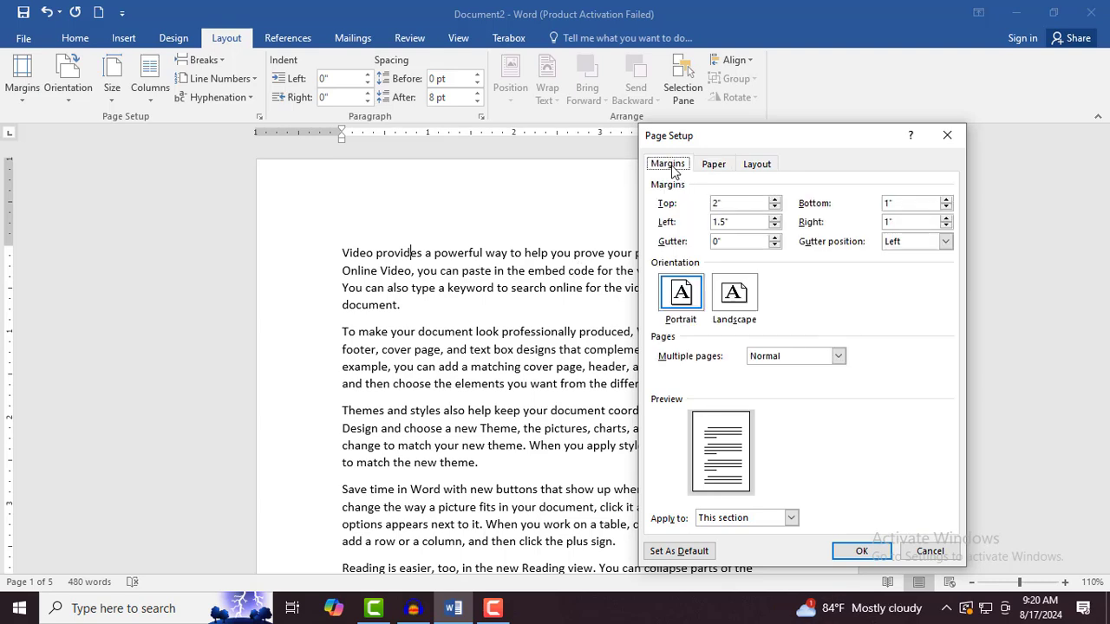
{"action": "key", "text": "Tab"}
{"action": "key", "text": "Tab"}
{"action": "left_click", "coordinate": [714, 164]}
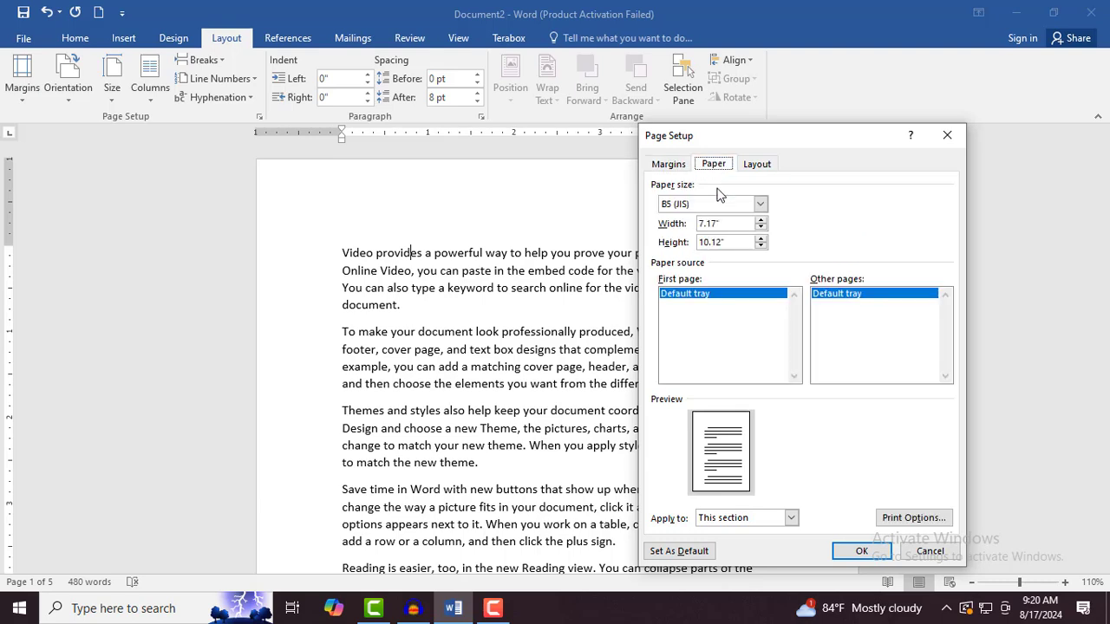
{"action": "double_click", "coordinate": [736, 240]}
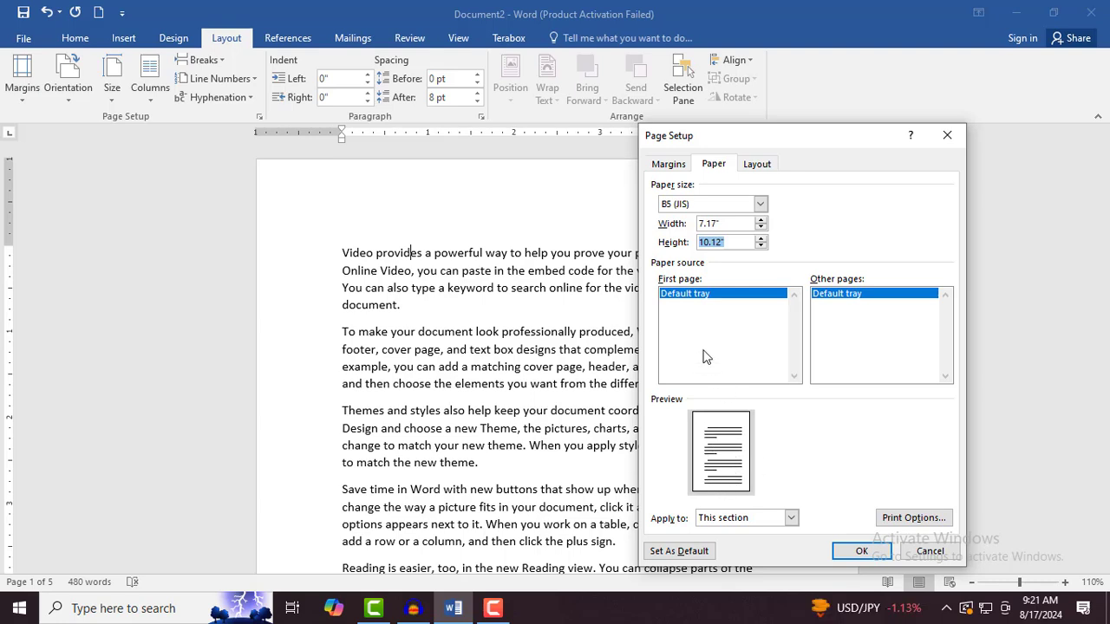
Step: Recheck the margins and paper height, apply the page setup to this section, and inspect the first page
{"action": "left_click", "coordinate": [676, 170]}
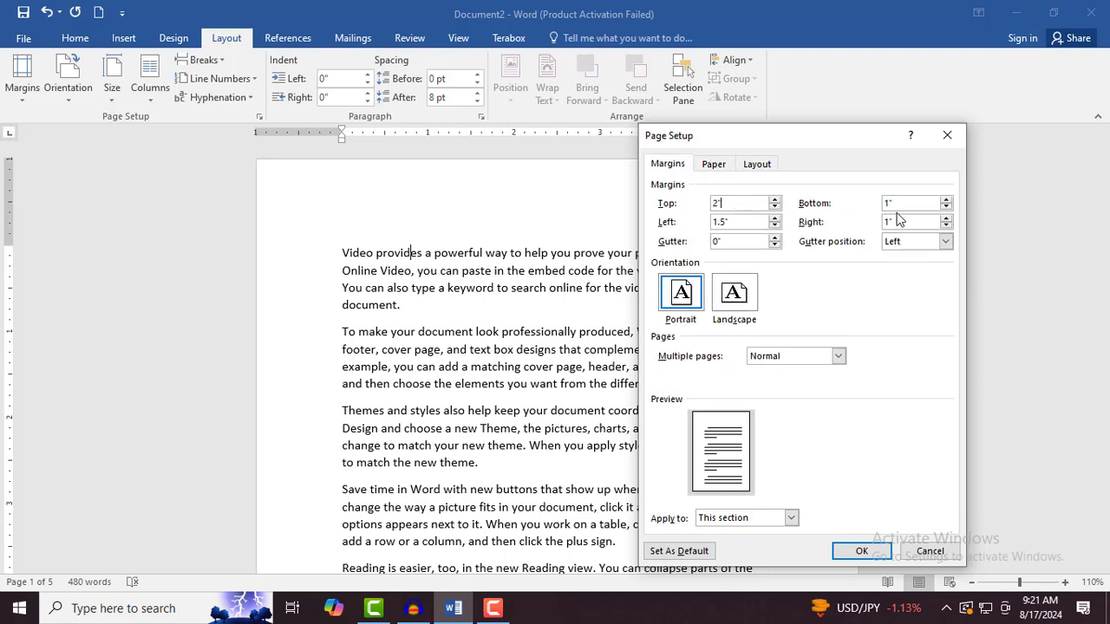
{"action": "left_click", "coordinate": [715, 166]}
{"action": "double_click", "coordinate": [724, 246]}
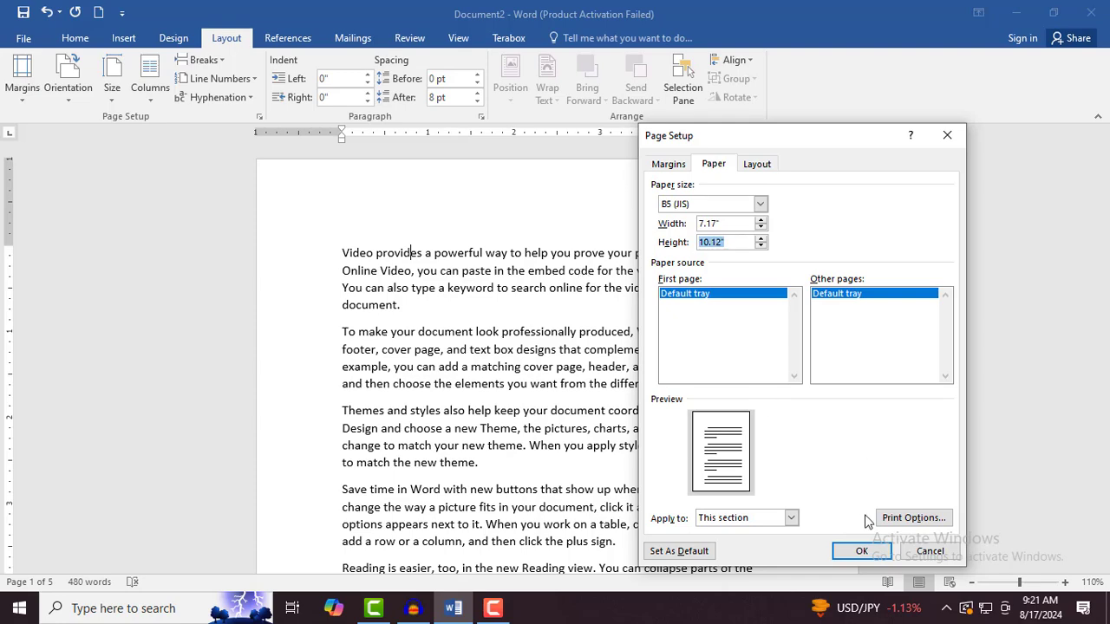
{"action": "left_click", "coordinate": [867, 559]}
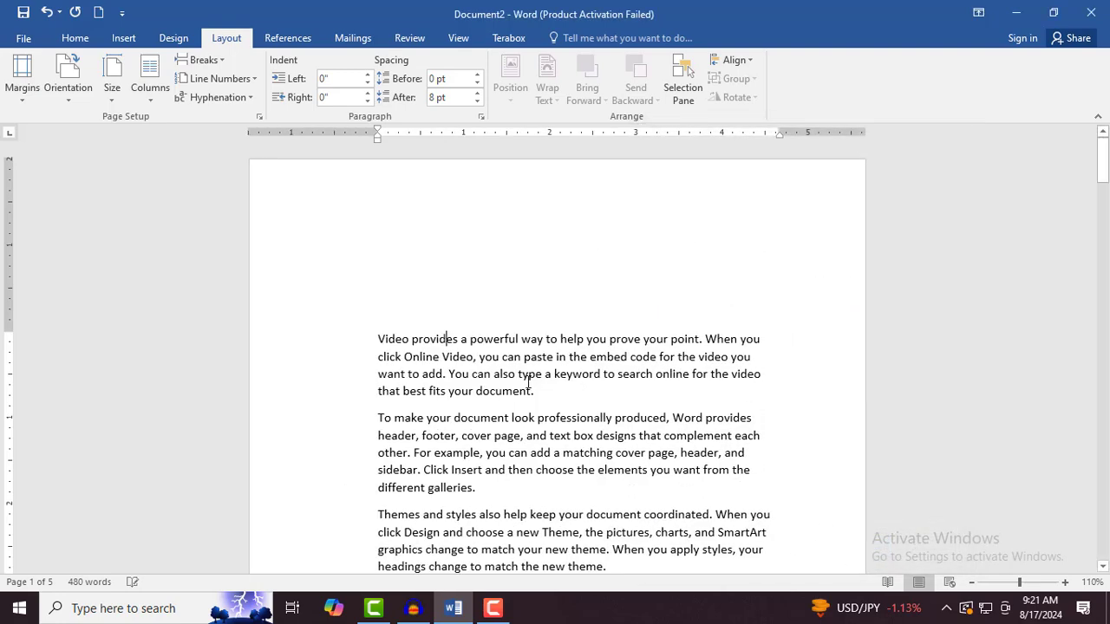
{"action": "scroll", "coordinate": [547, 278], "scroll_direction": "down", "scroll_amount": 5}
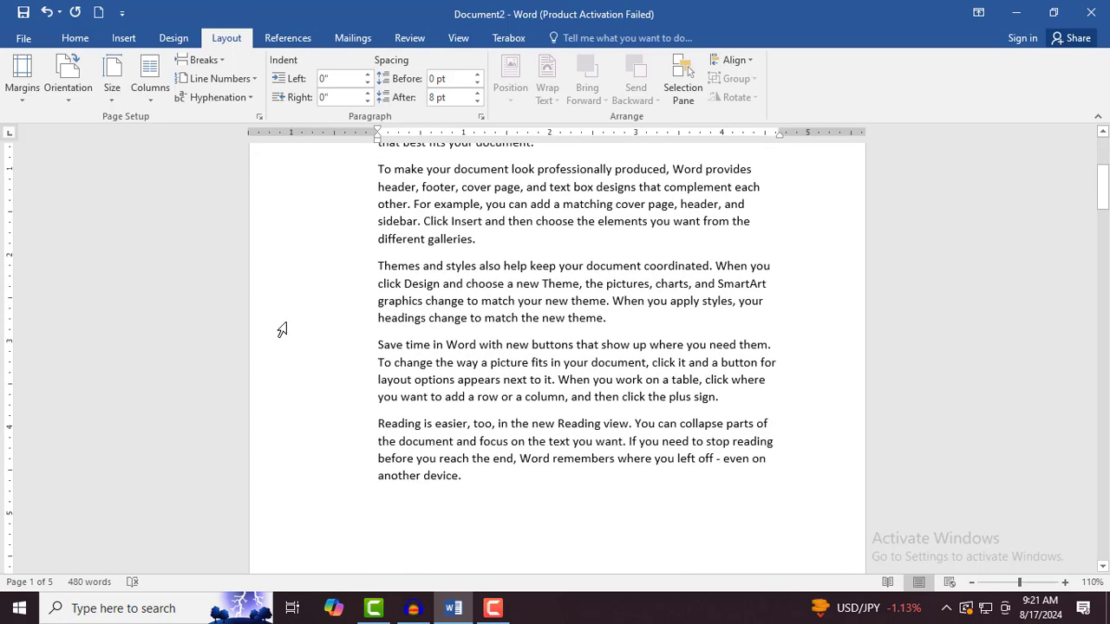
{"action": "scroll", "coordinate": [659, 347], "scroll_direction": "up", "scroll_amount": 4}
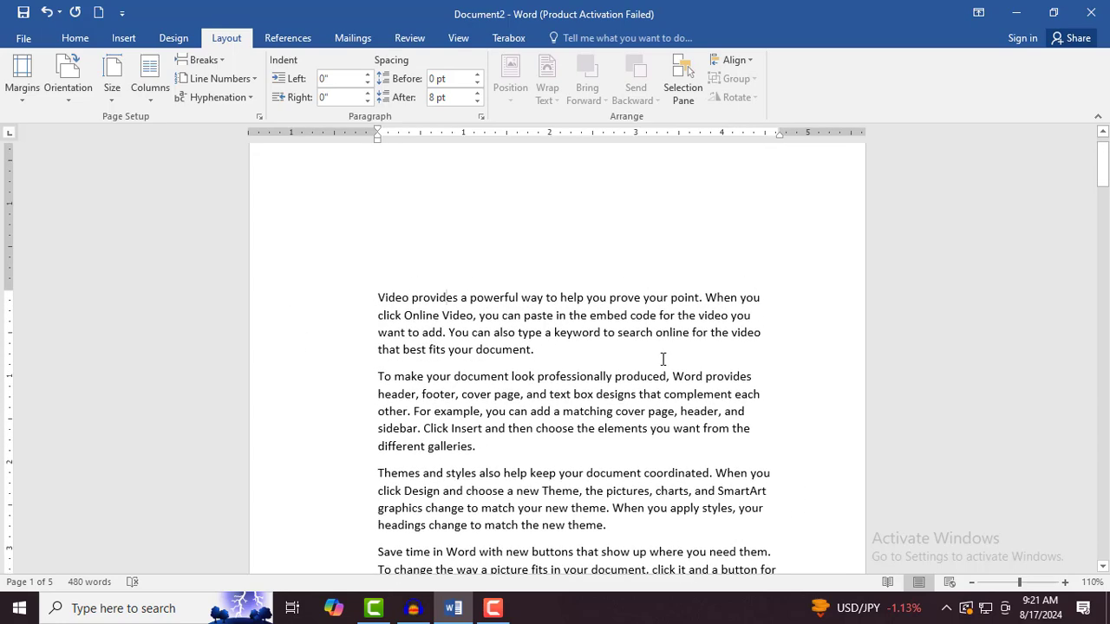
Step: Reopen the page setup and review the section's left and right margins and the paper width
{"action": "left_click", "coordinate": [110, 100]}
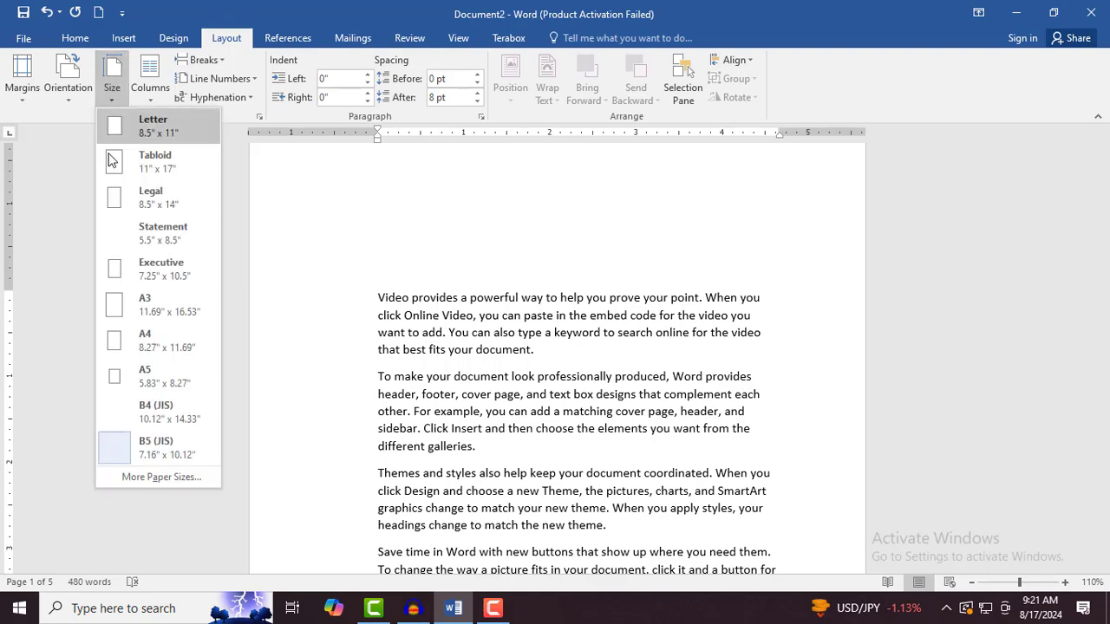
{"action": "left_click", "coordinate": [131, 472]}
{"action": "left_click", "coordinate": [915, 226]}
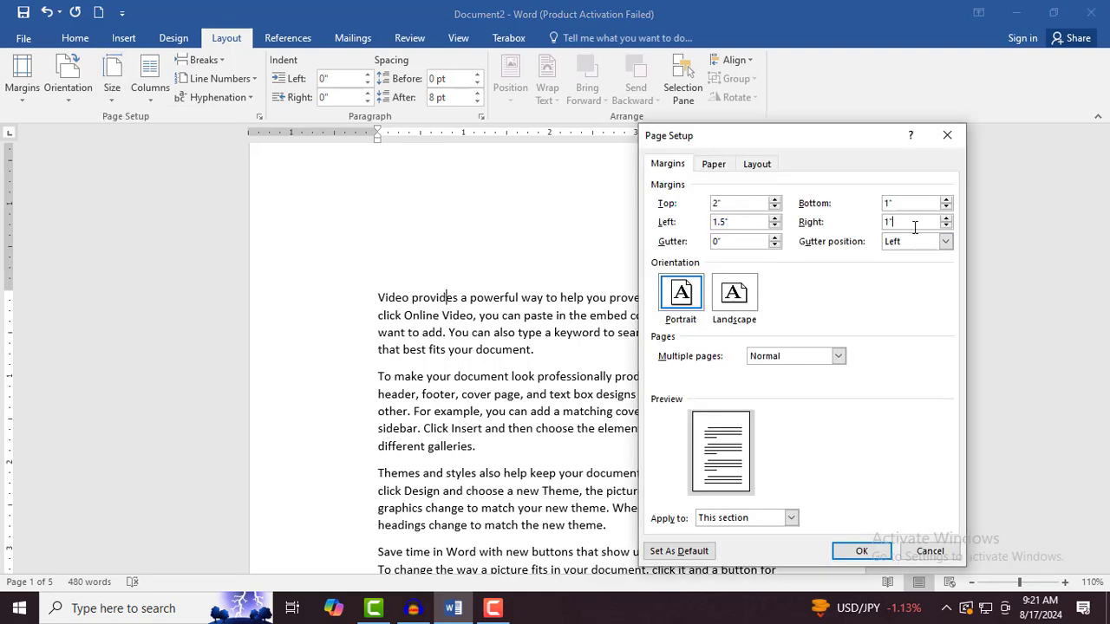
{"action": "left_click_drag", "start_coordinate": [736, 223], "coordinate": [647, 227]}
{"action": "left_click_drag", "start_coordinate": [909, 225], "coordinate": [837, 232]}
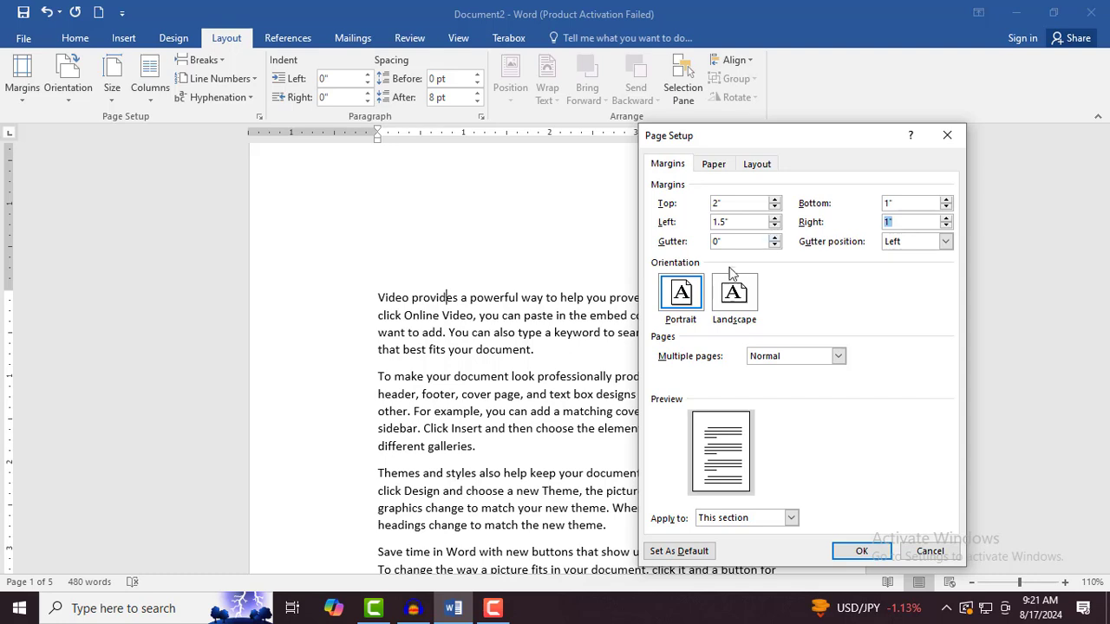
{"action": "left_click", "coordinate": [714, 164]}
{"action": "left_click_drag", "start_coordinate": [727, 223], "coordinate": [649, 232]}
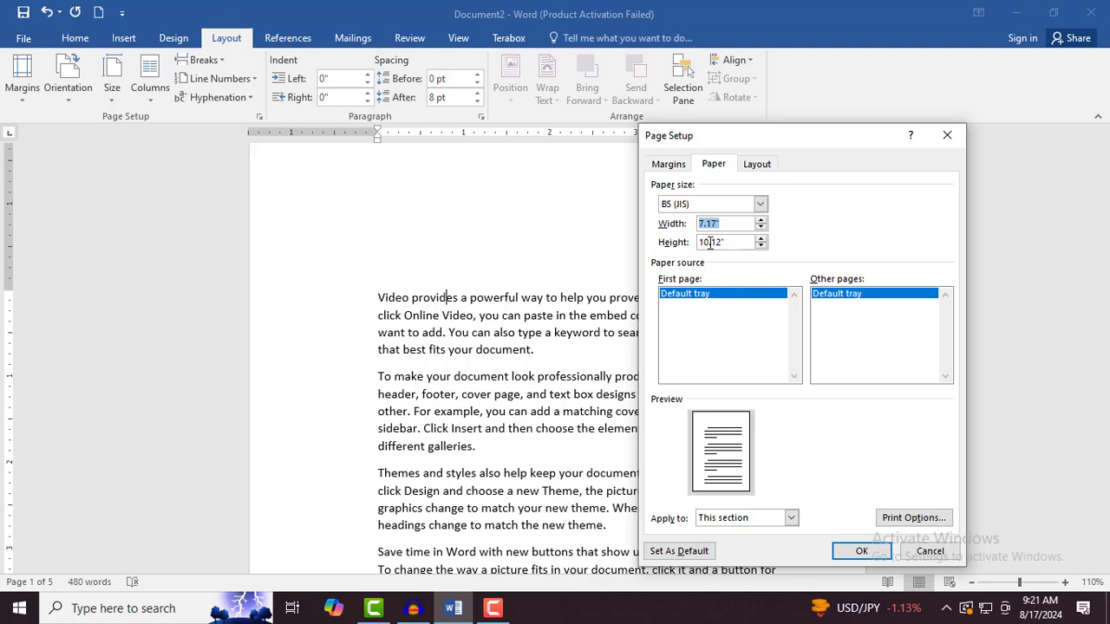
Step: Set the section's right margin to 0.5 inches and apply it
{"action": "left_click", "coordinate": [668, 165]}
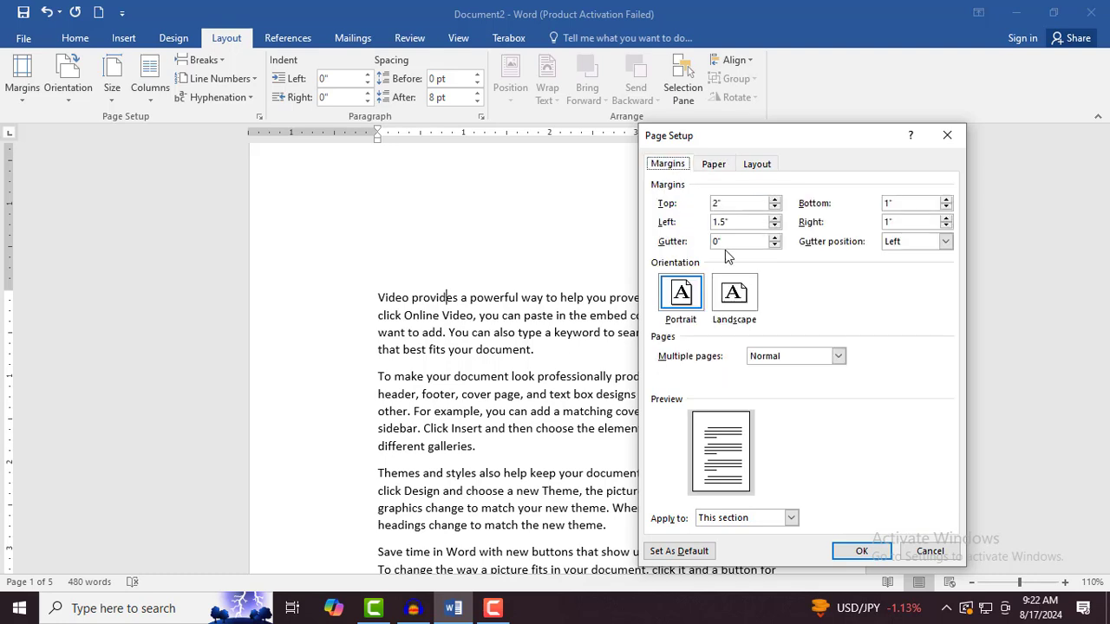
{"action": "left_click", "coordinate": [908, 223]}
{"action": "double_click", "coordinate": [907, 223]}
{"action": "type", "text": ".5"}
{"action": "left_click", "coordinate": [864, 550]}
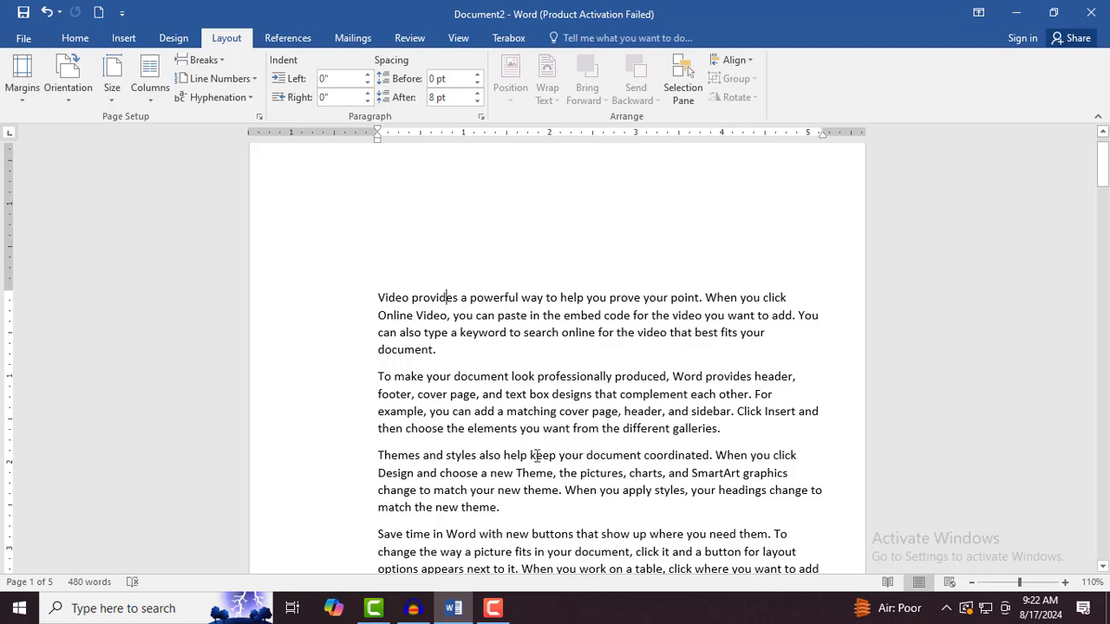
Step: Reopen the page setup for this section and try landscape orientation in place of portrait
{"action": "scroll", "coordinate": [651, 465], "scroll_direction": "down", "scroll_amount": 2}
{"action": "scroll", "coordinate": [650, 466], "scroll_direction": "down", "scroll_amount": 1}
{"action": "scroll", "coordinate": [649, 468], "scroll_direction": "up", "scroll_amount": 3}
{"action": "left_click", "coordinate": [667, 166]}
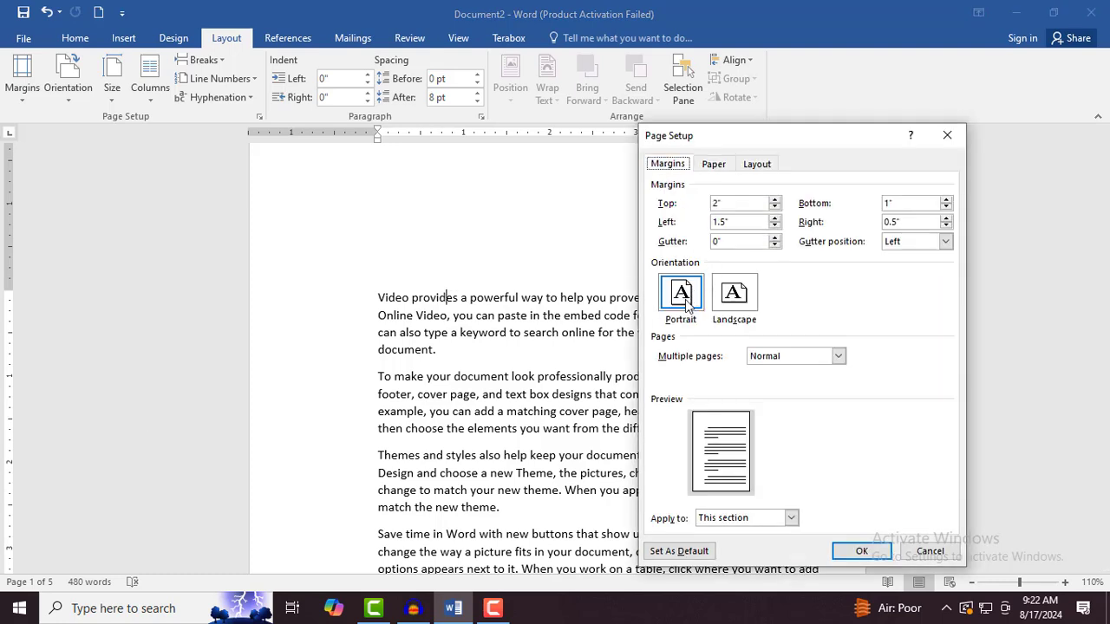
{"action": "left_click", "coordinate": [687, 296]}
{"action": "left_click", "coordinate": [734, 293]}
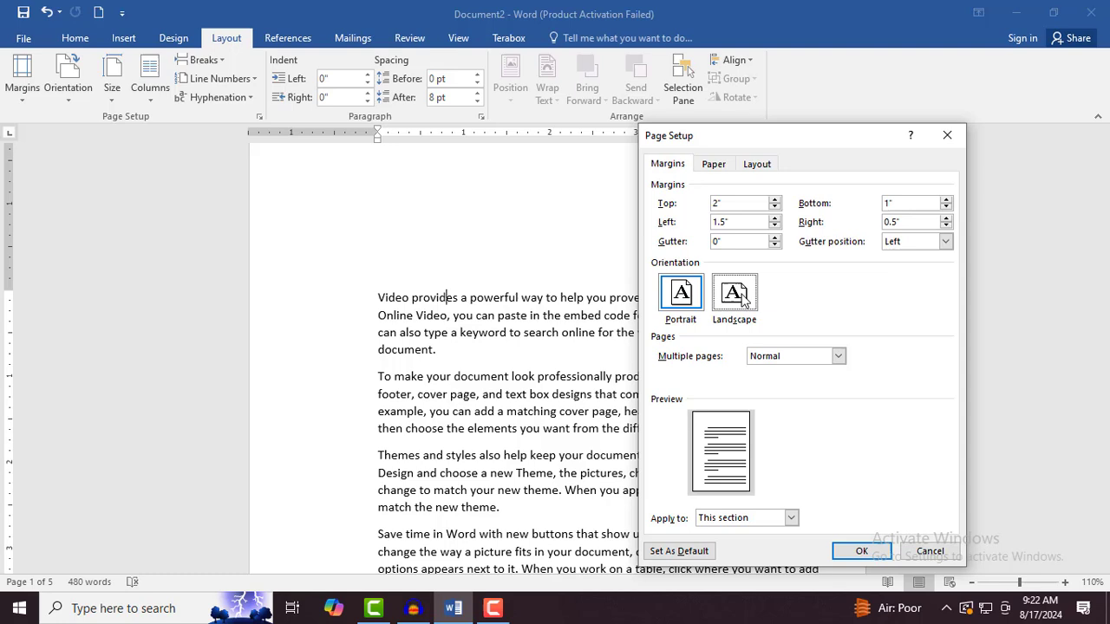
Step: Set the section's paper size to A4, 8.27 inches wide and 11.69 inches high
{"action": "left_click", "coordinate": [714, 165]}
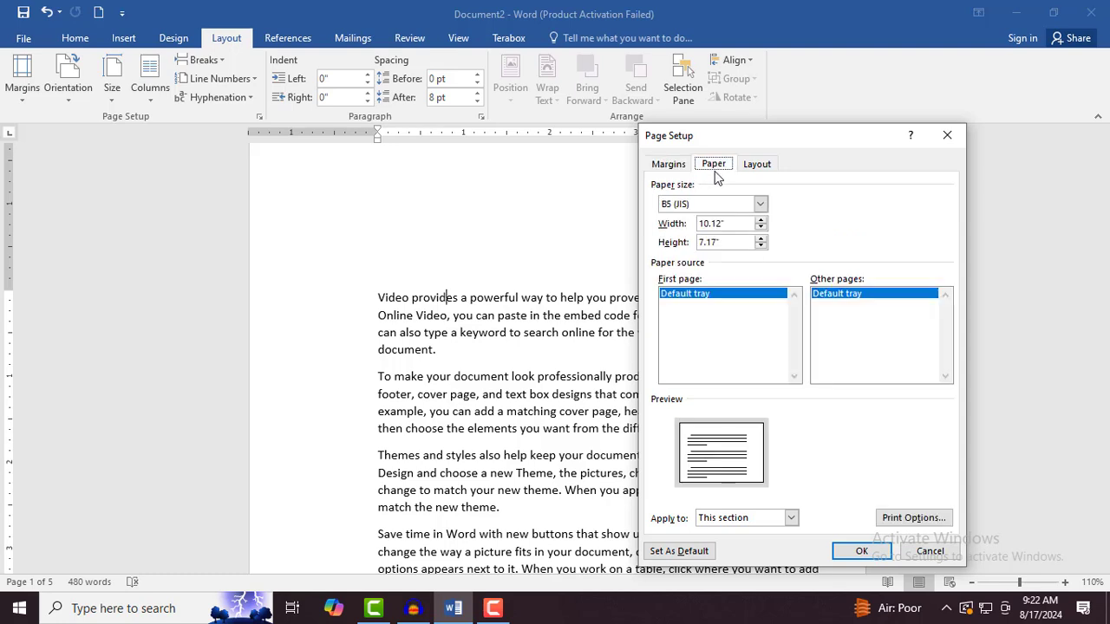
{"action": "left_click", "coordinate": [761, 205]}
{"action": "left_click", "coordinate": [733, 230]}
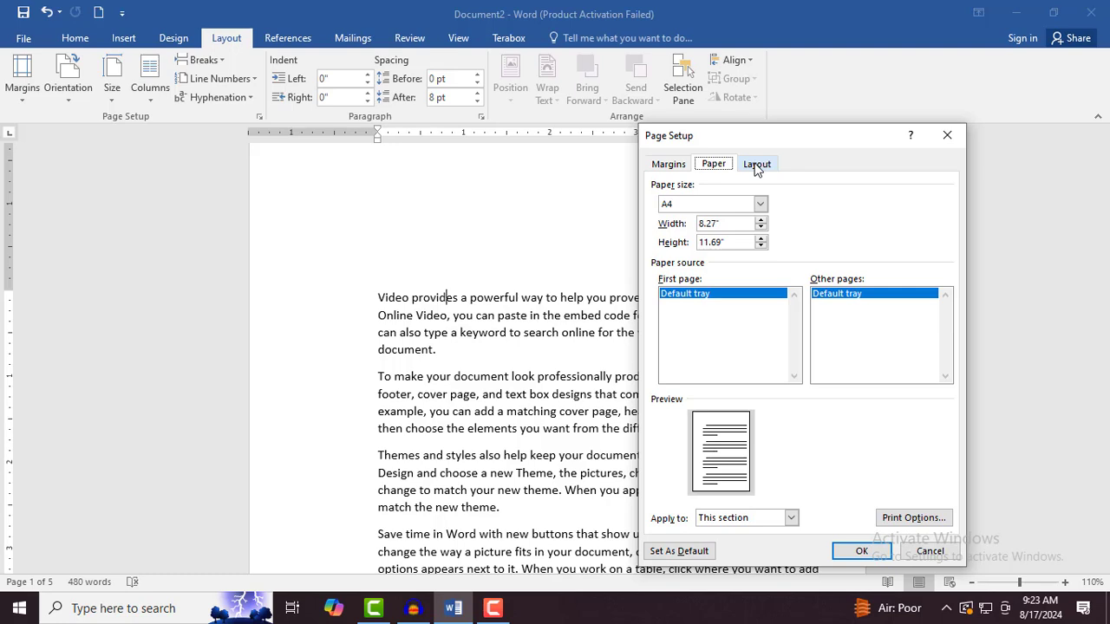
Step: Check the header and footer distances from the edge, and apply the page setup to this section
{"action": "left_click", "coordinate": [756, 166]}
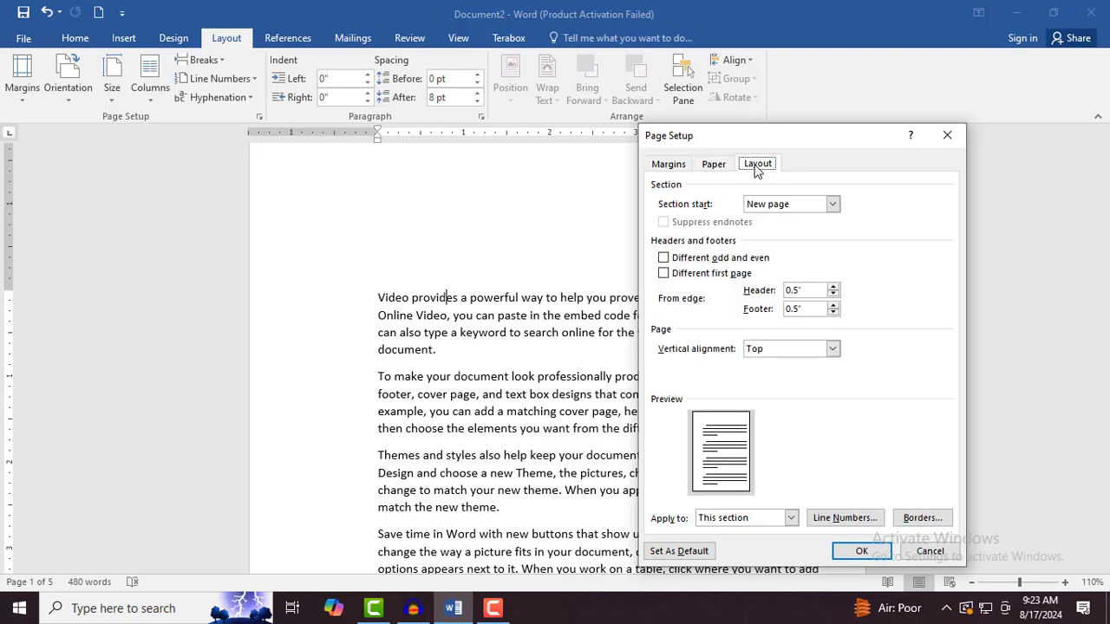
{"action": "double_click", "coordinate": [808, 290]}
{"action": "double_click", "coordinate": [809, 309]}
{"action": "left_click", "coordinate": [803, 291]}
{"action": "left_click", "coordinate": [856, 552]}
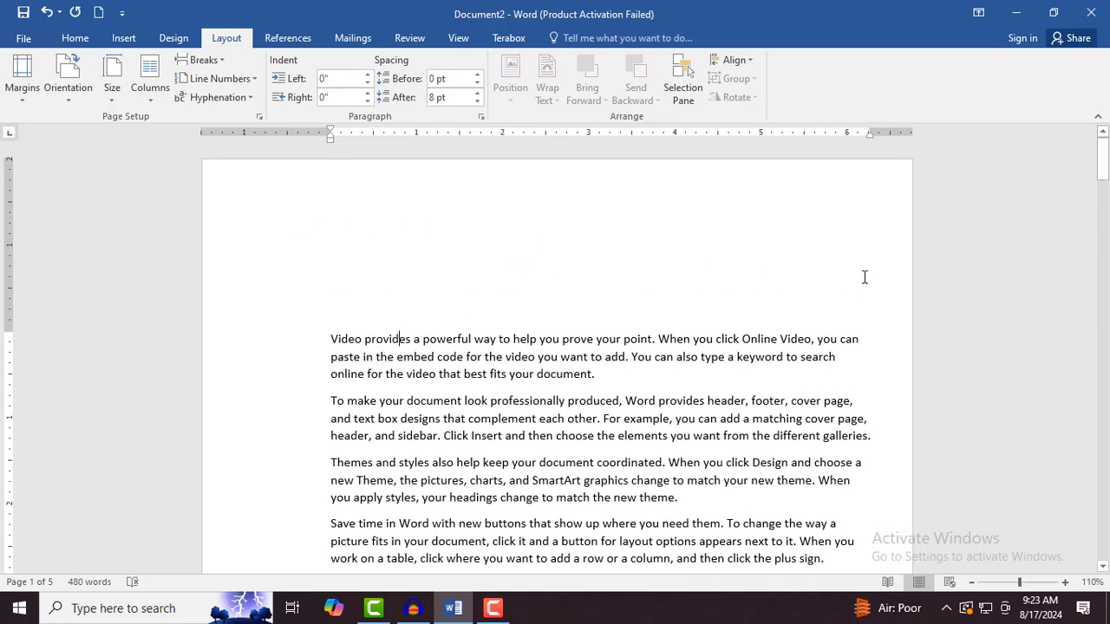
{"action": "scroll", "coordinate": [820, 426], "scroll_direction": "down", "scroll_amount": 10}
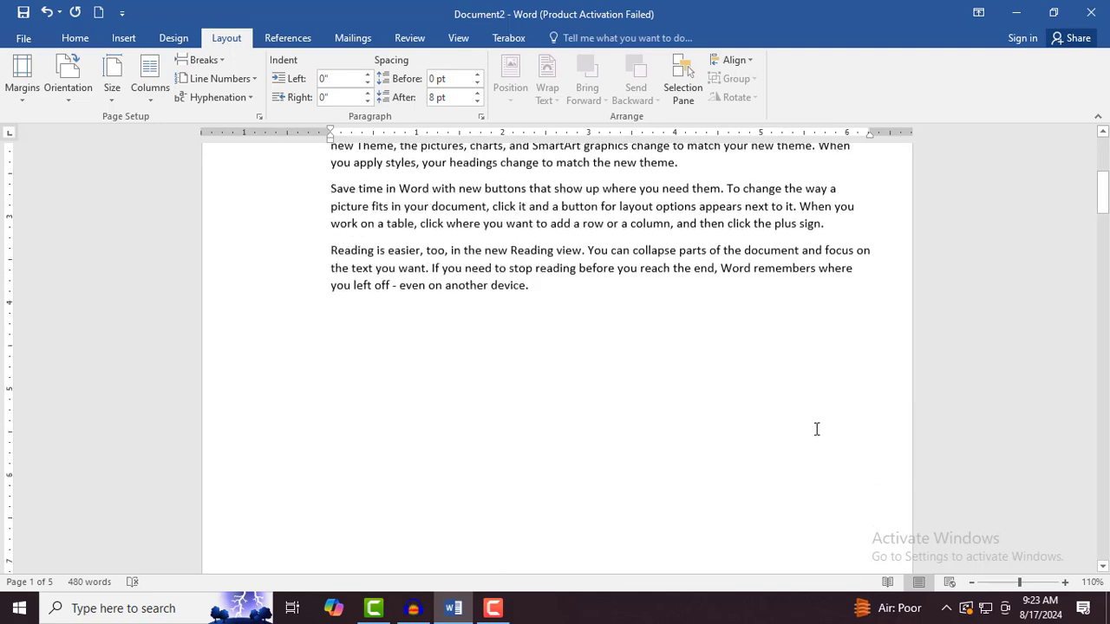
{"action": "scroll", "coordinate": [575, 522], "scroll_direction": "down", "scroll_amount": 5}
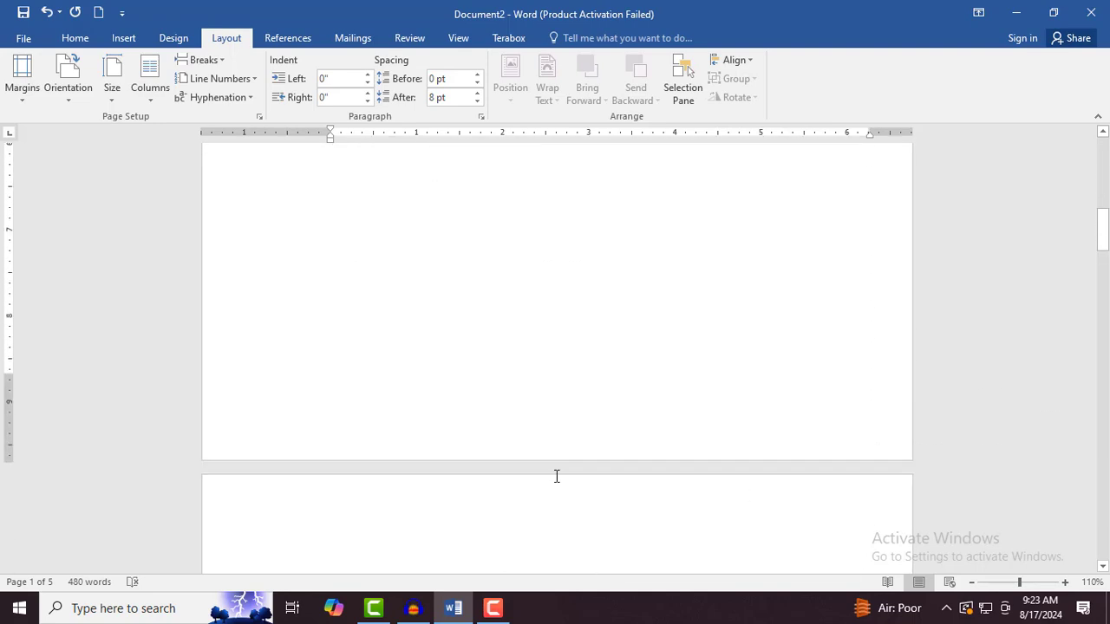
{"action": "scroll", "coordinate": [557, 476], "scroll_direction": "up", "scroll_amount": 9}
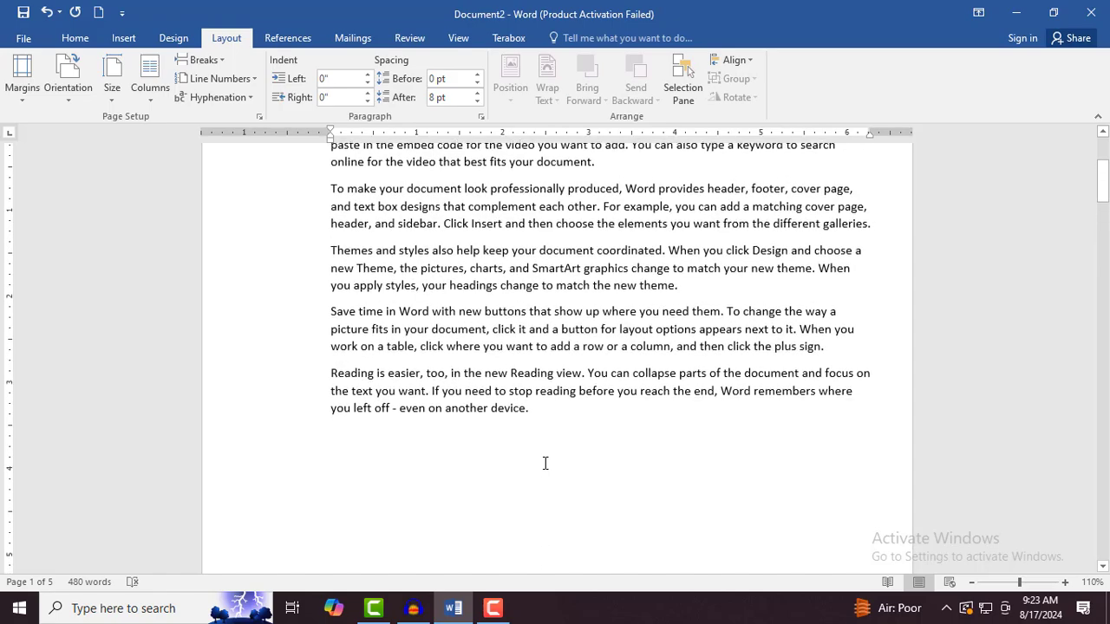
{"action": "scroll", "coordinate": [546, 463], "scroll_direction": "up", "scroll_amount": 5}
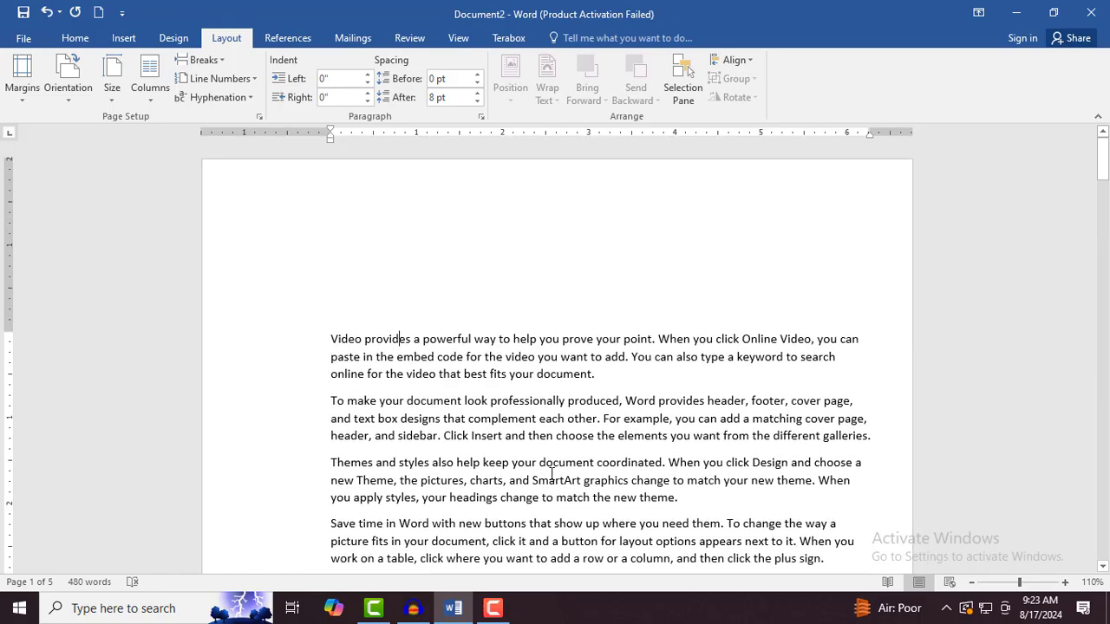